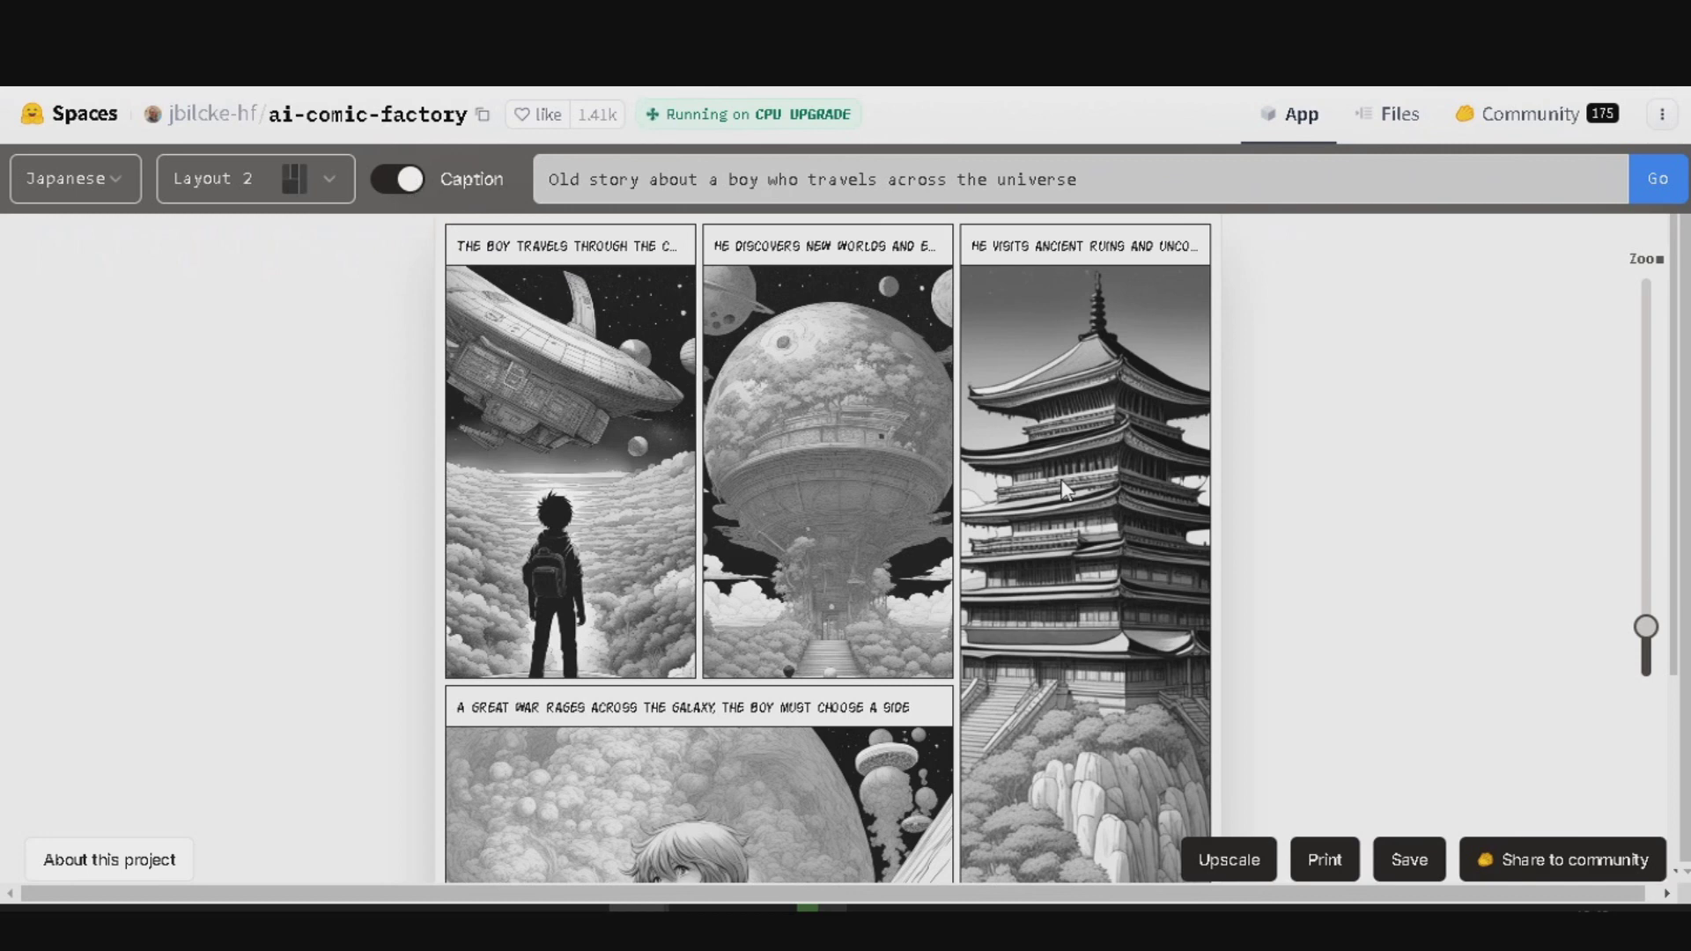
Look through the panels of the generated comic page about the boy who travels across the universe
scroll(969, 441, down, 3)
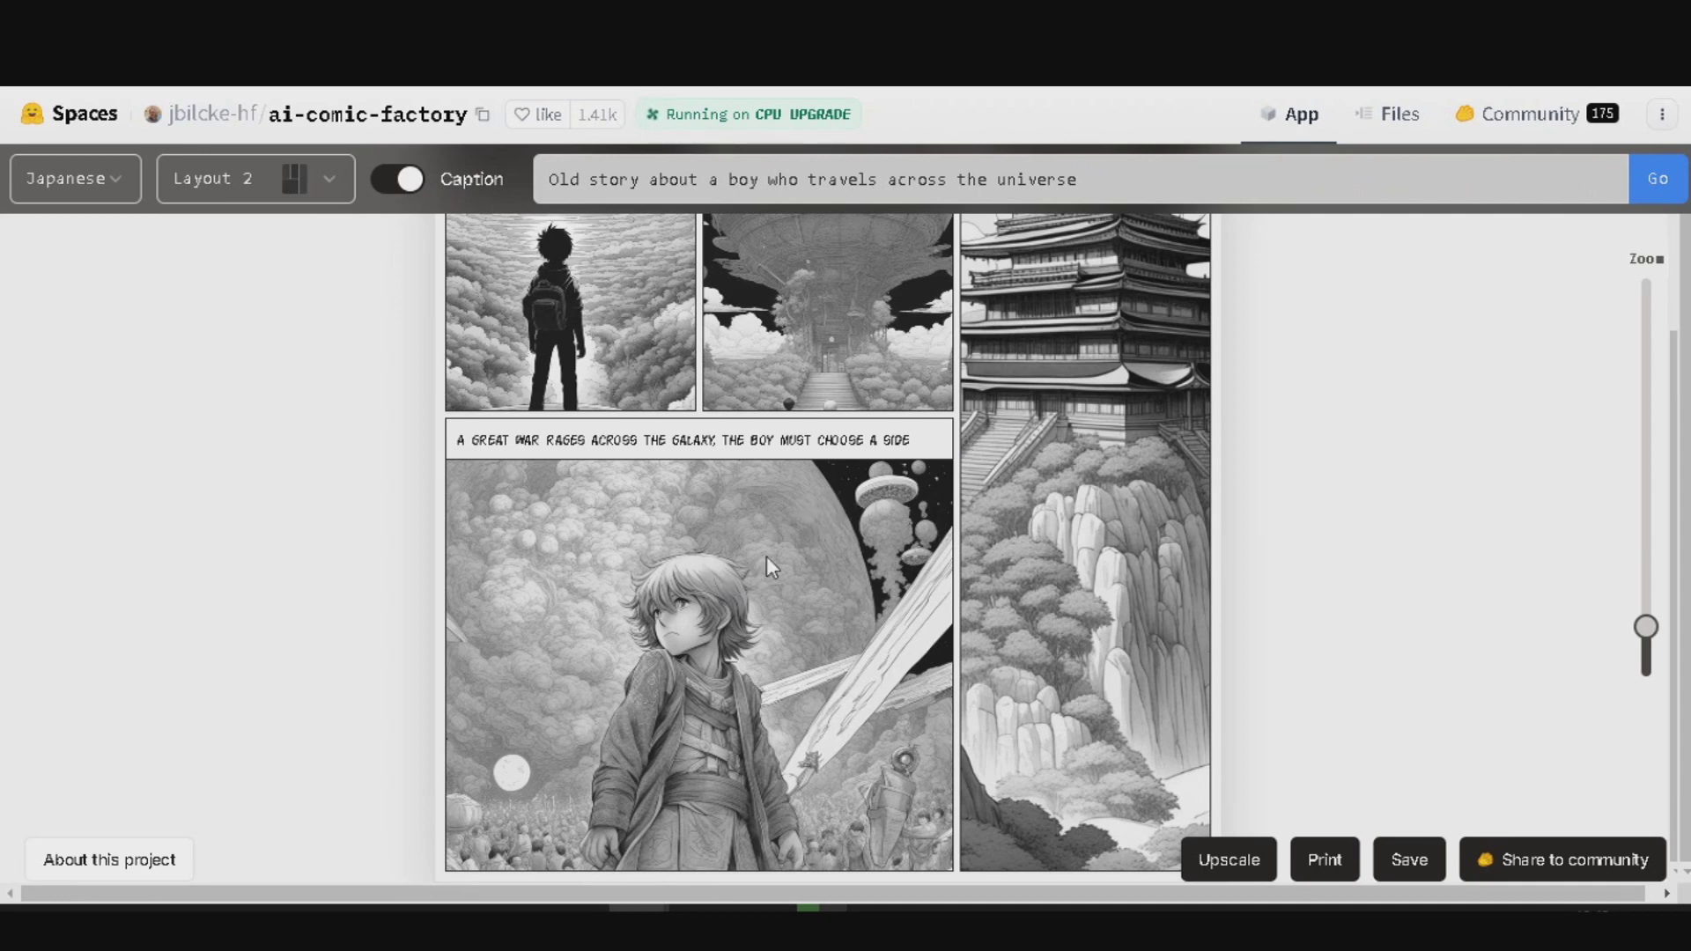
scroll(766, 556, up, 3)
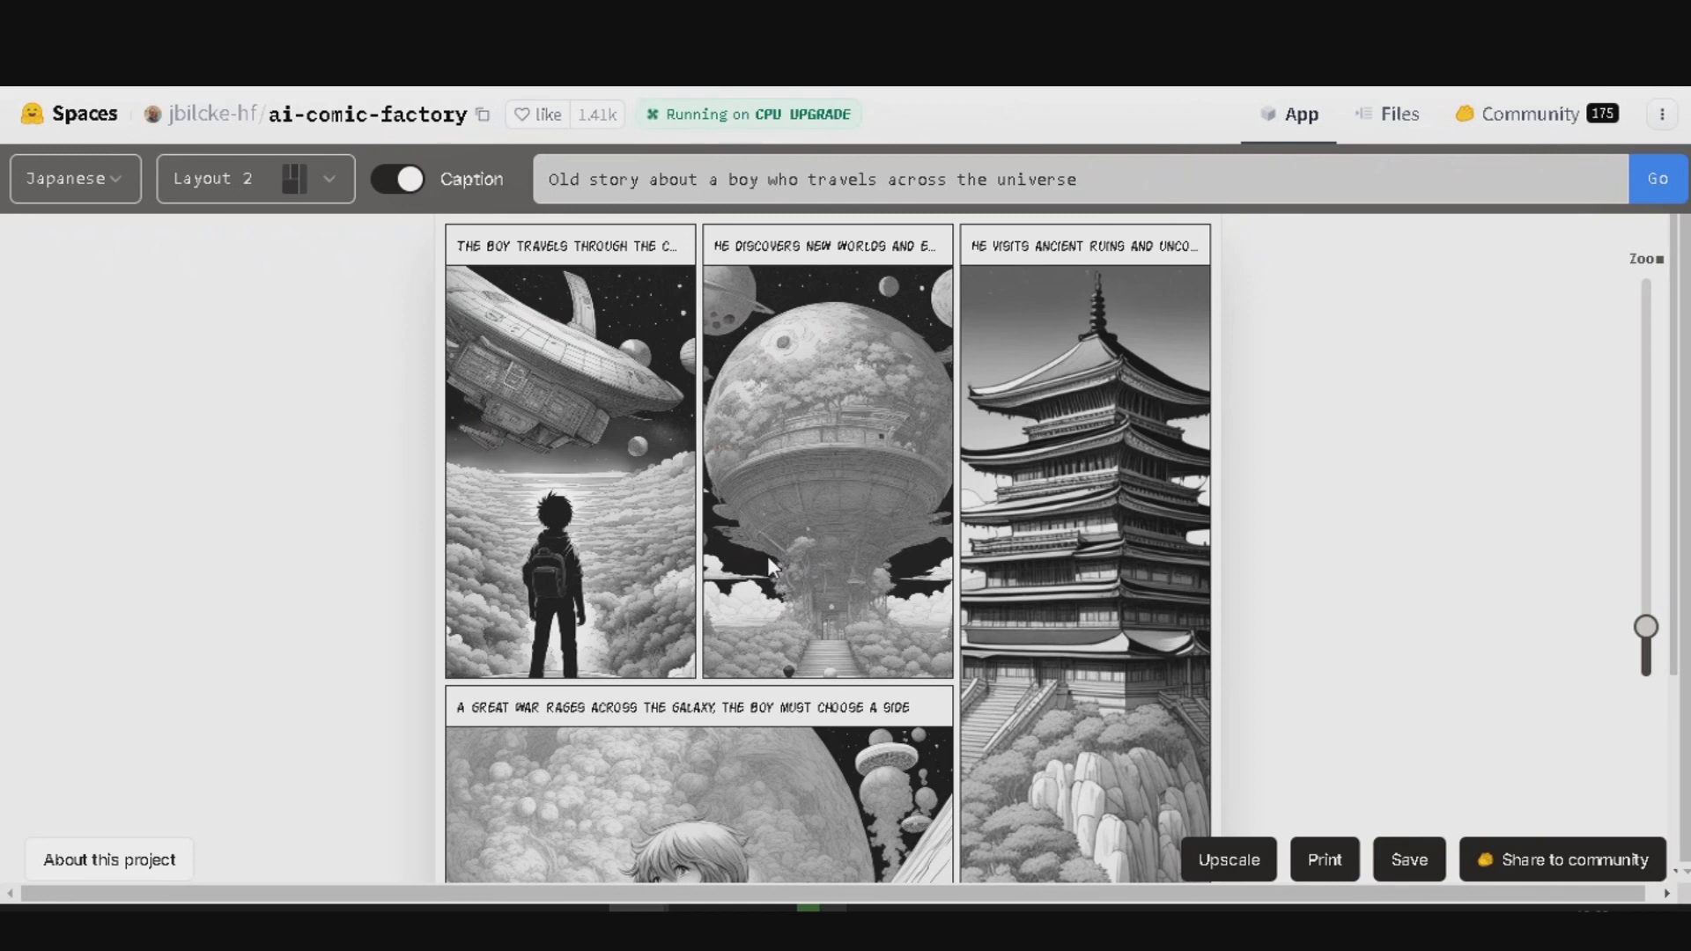
scroll(768, 557, down, 1)
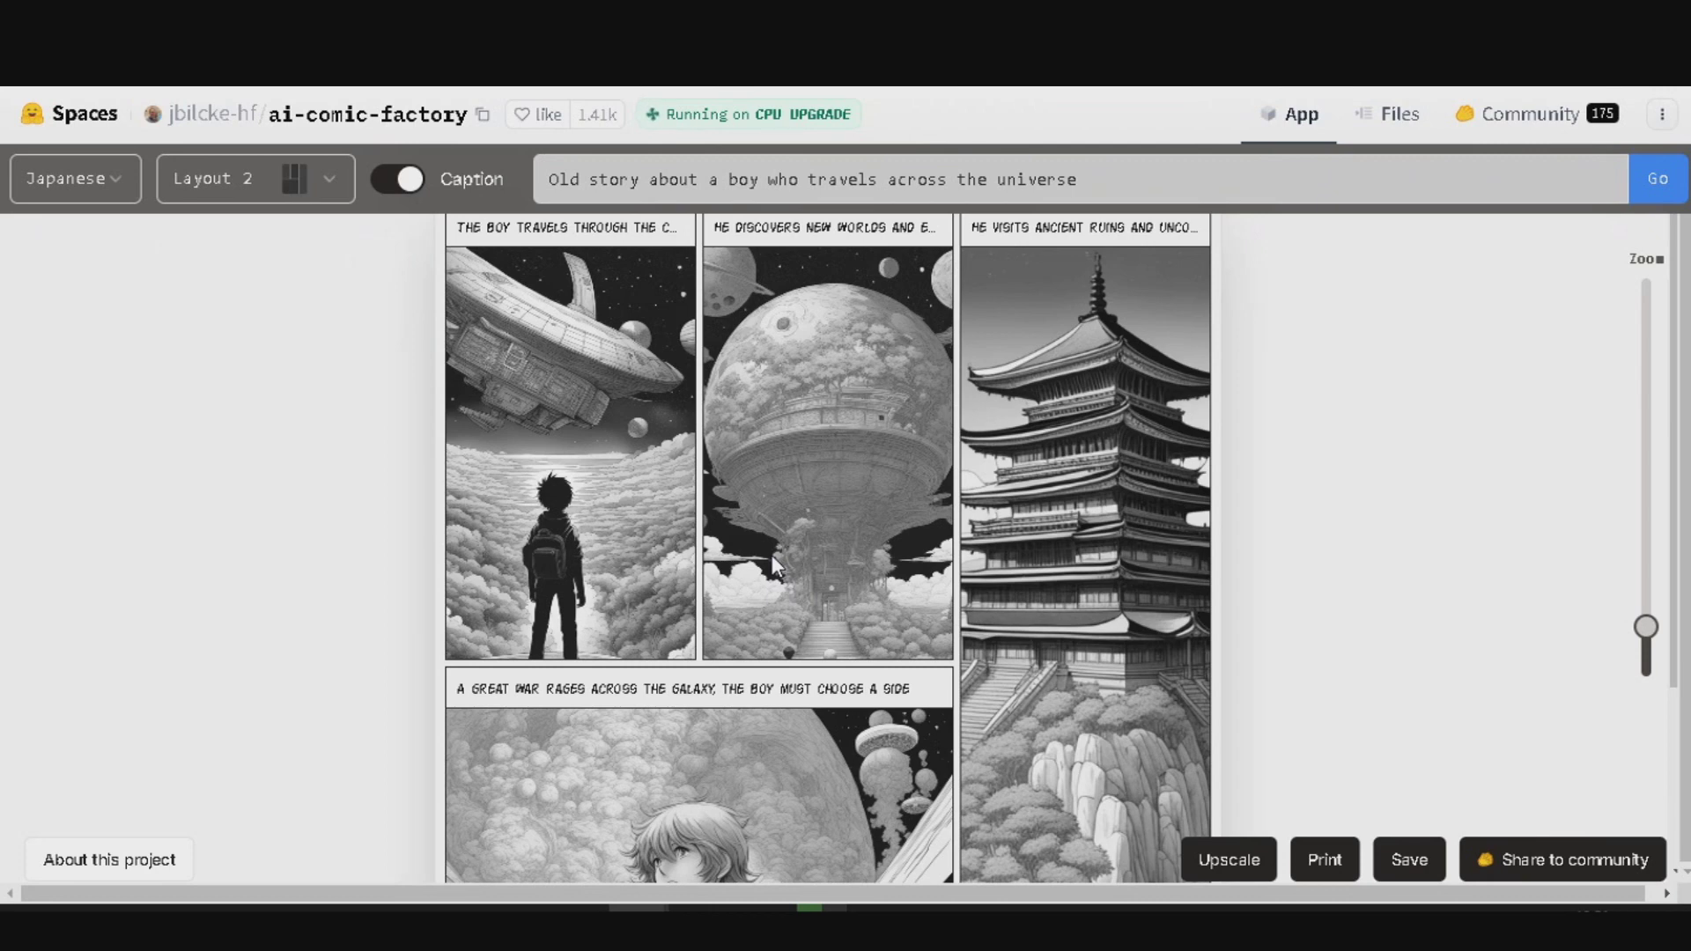
scroll(986, 486, down, 3)
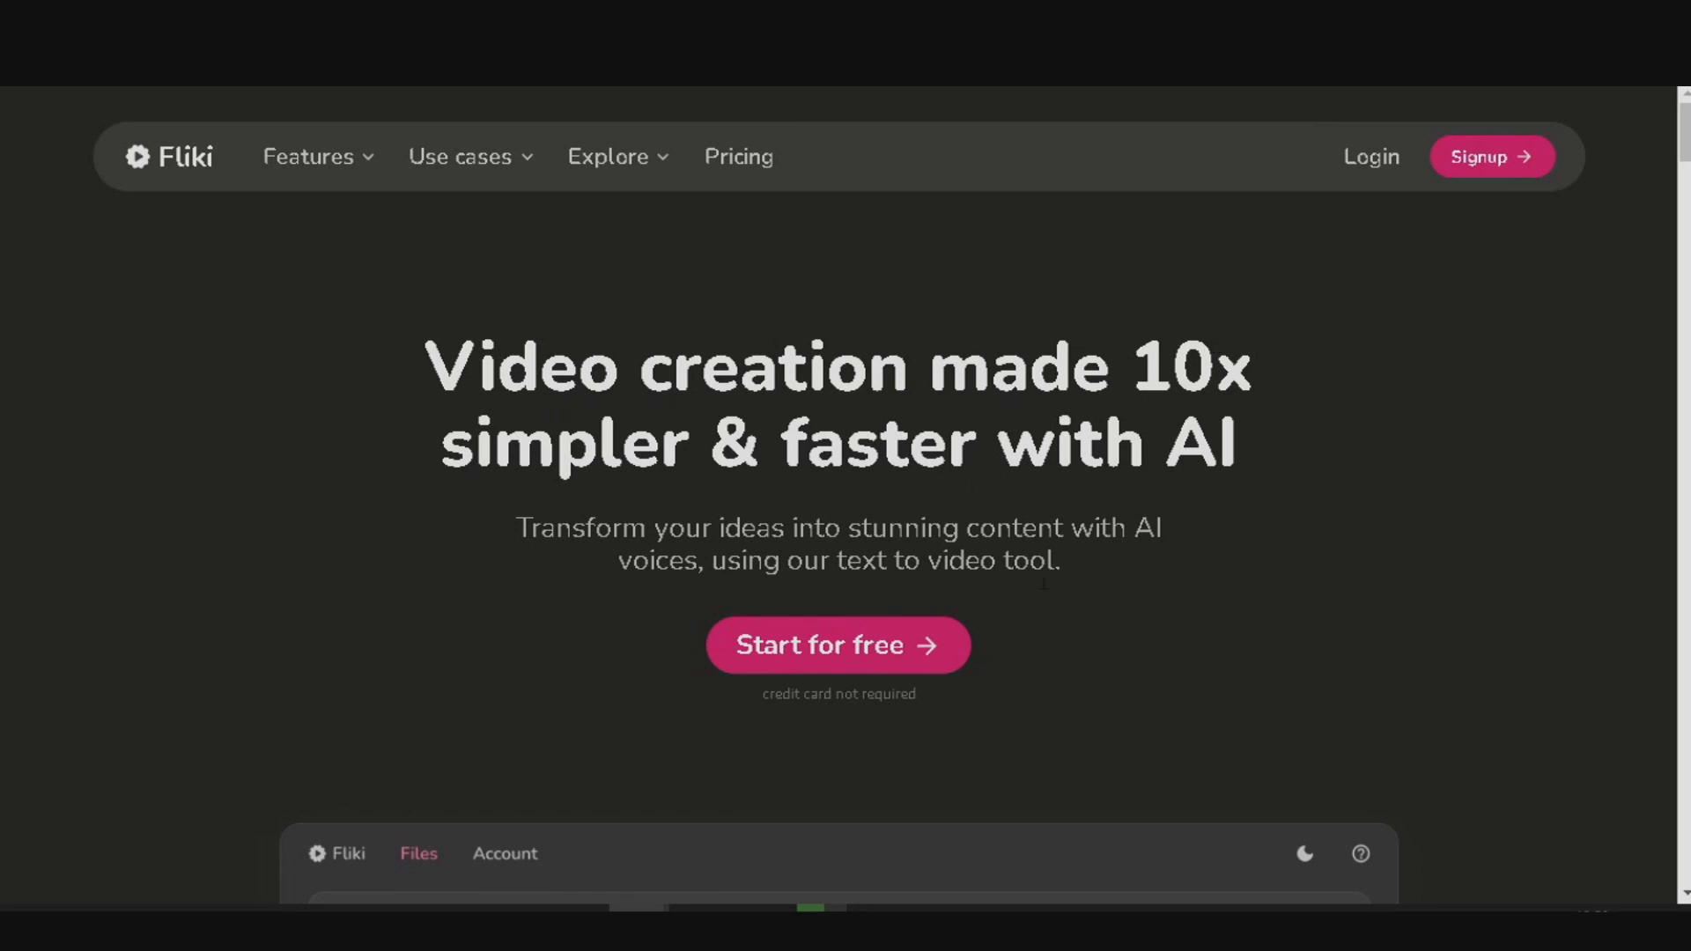
Switch to the Fliki site, start for free with a Google account and dismiss the tutorial video
click(879, 649)
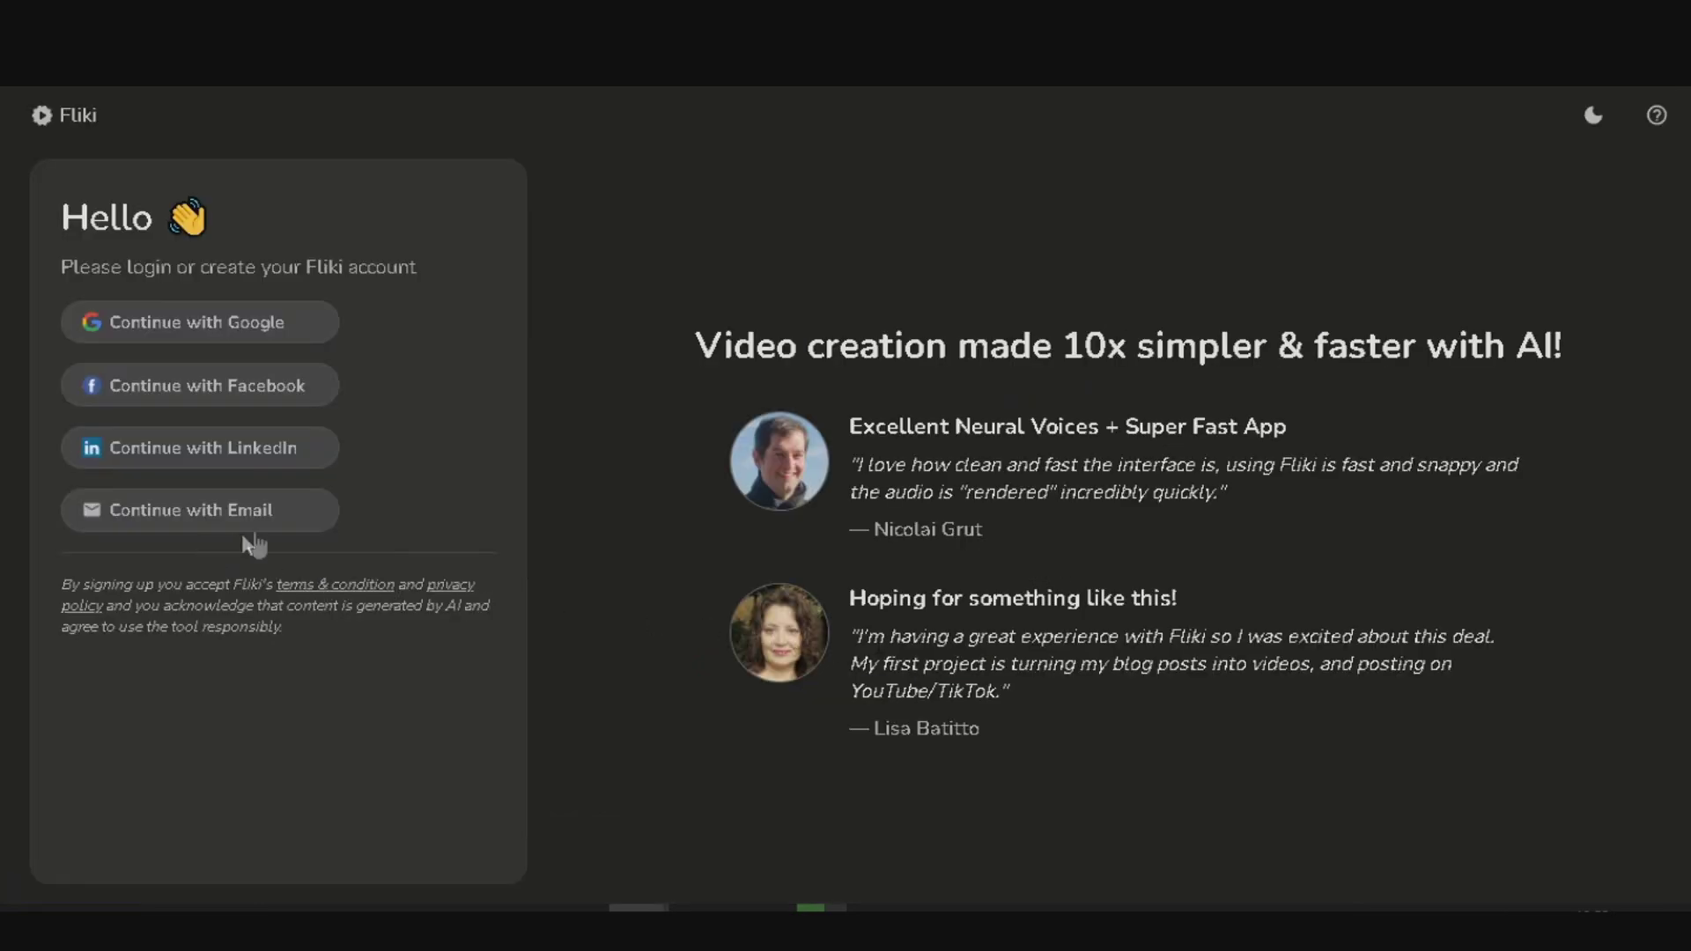
click(304, 351)
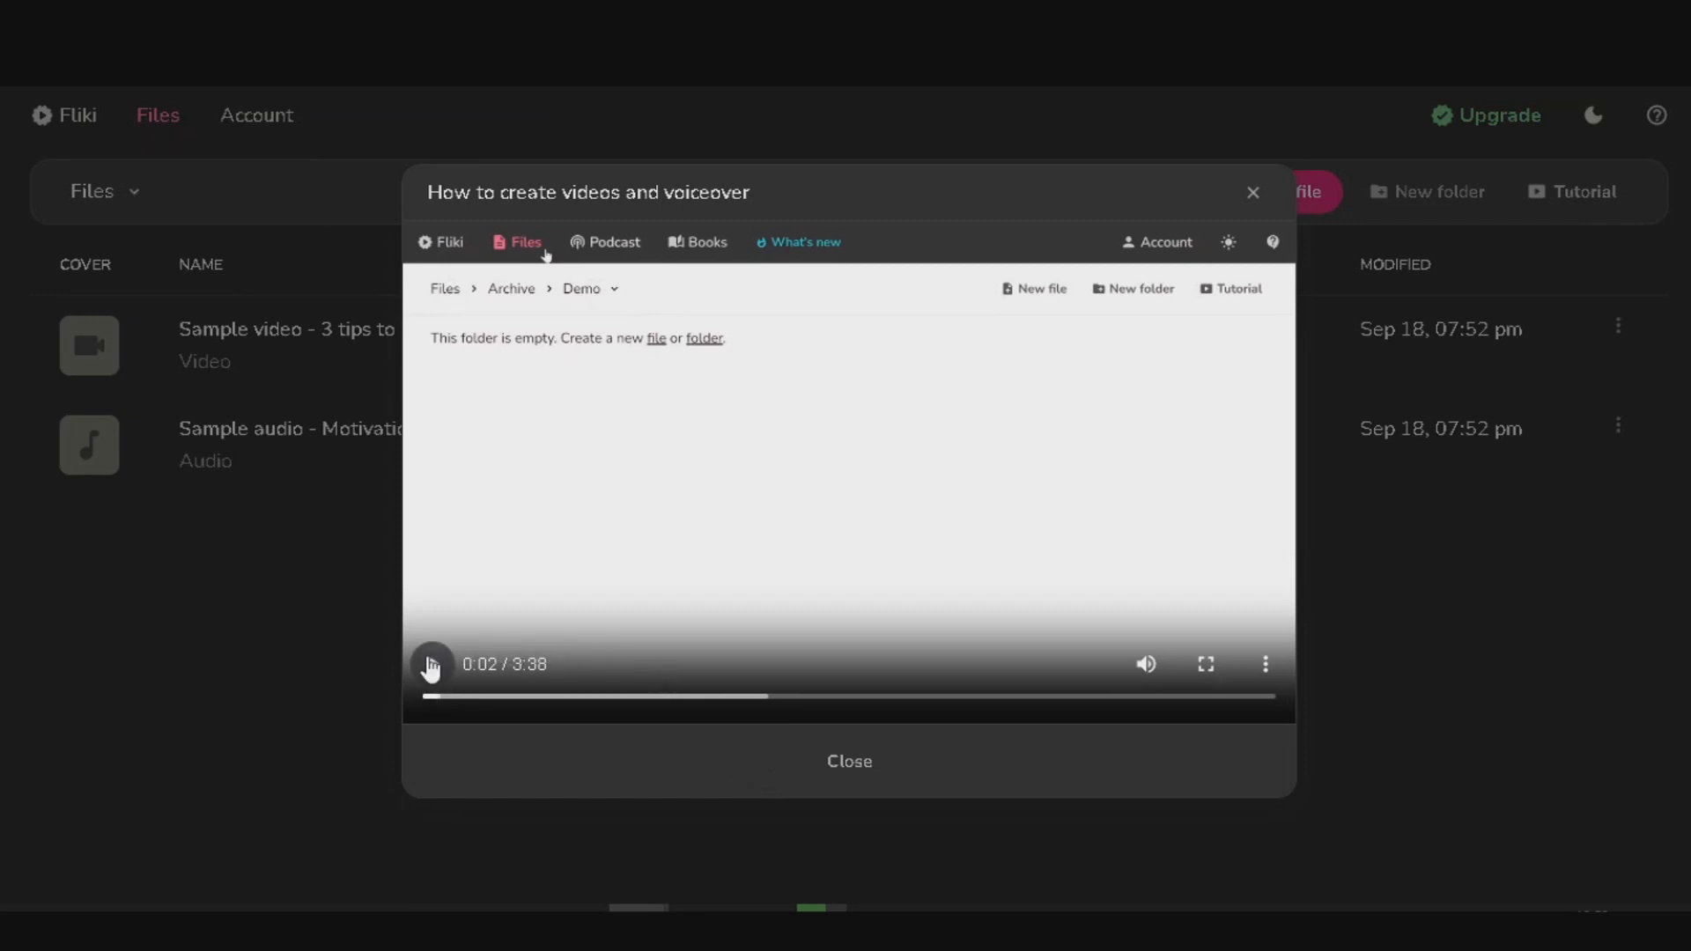
click(1254, 194)
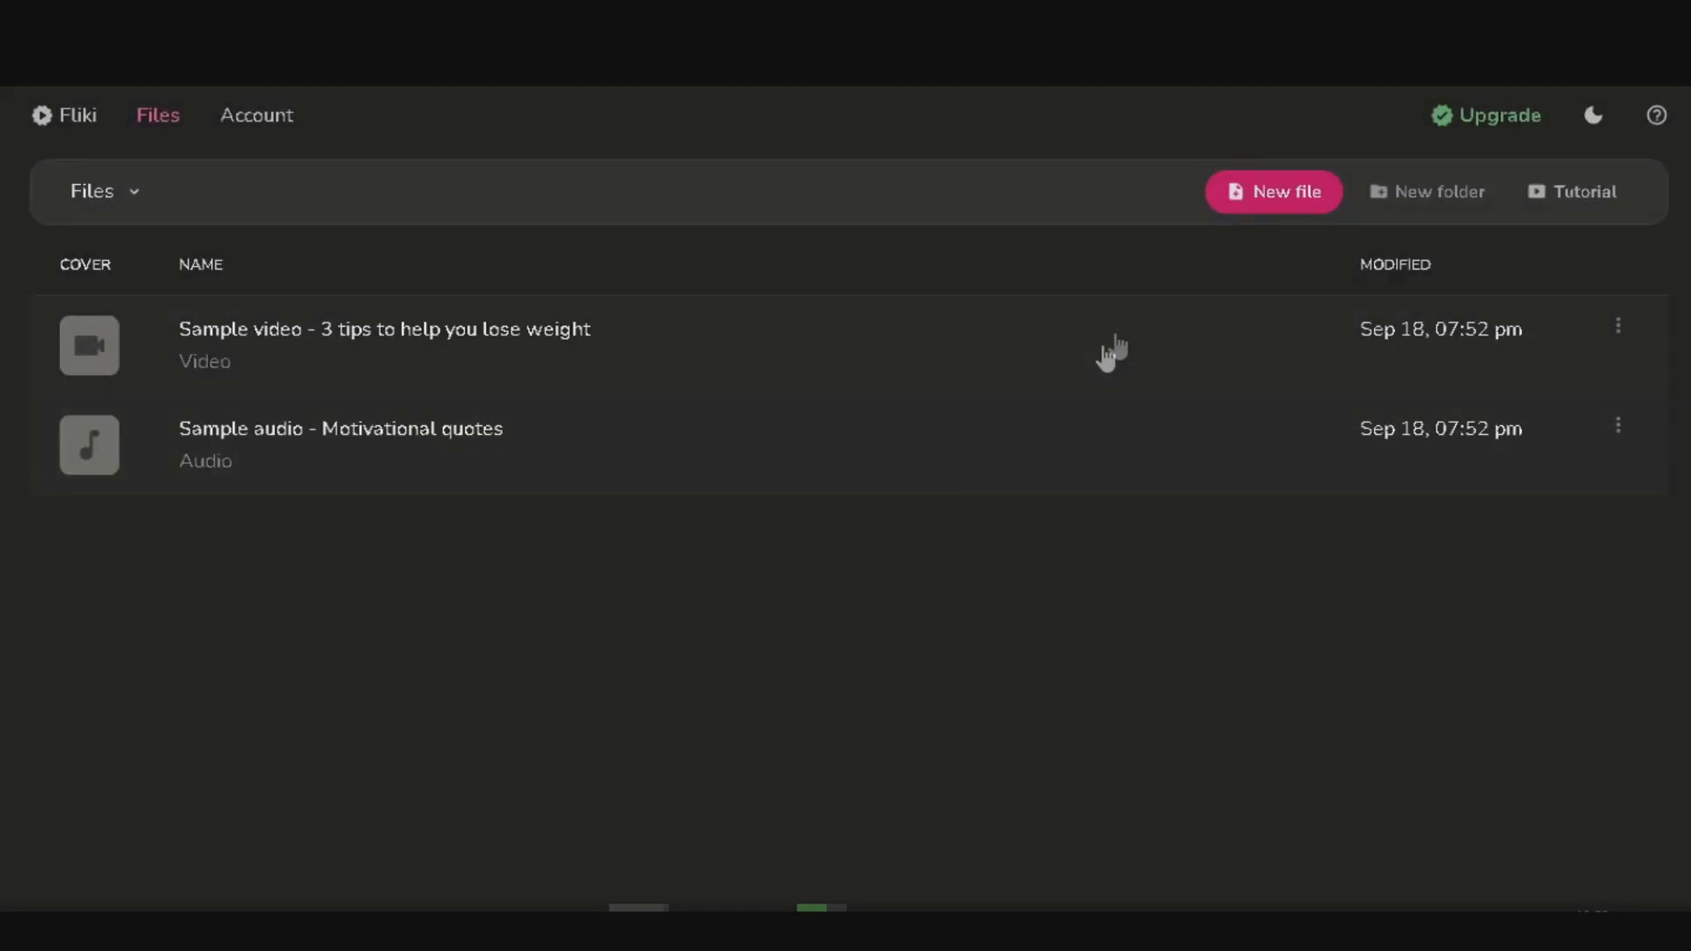
Start a new video file with Spanish as the language and Mexico as the dialect
click(1268, 209)
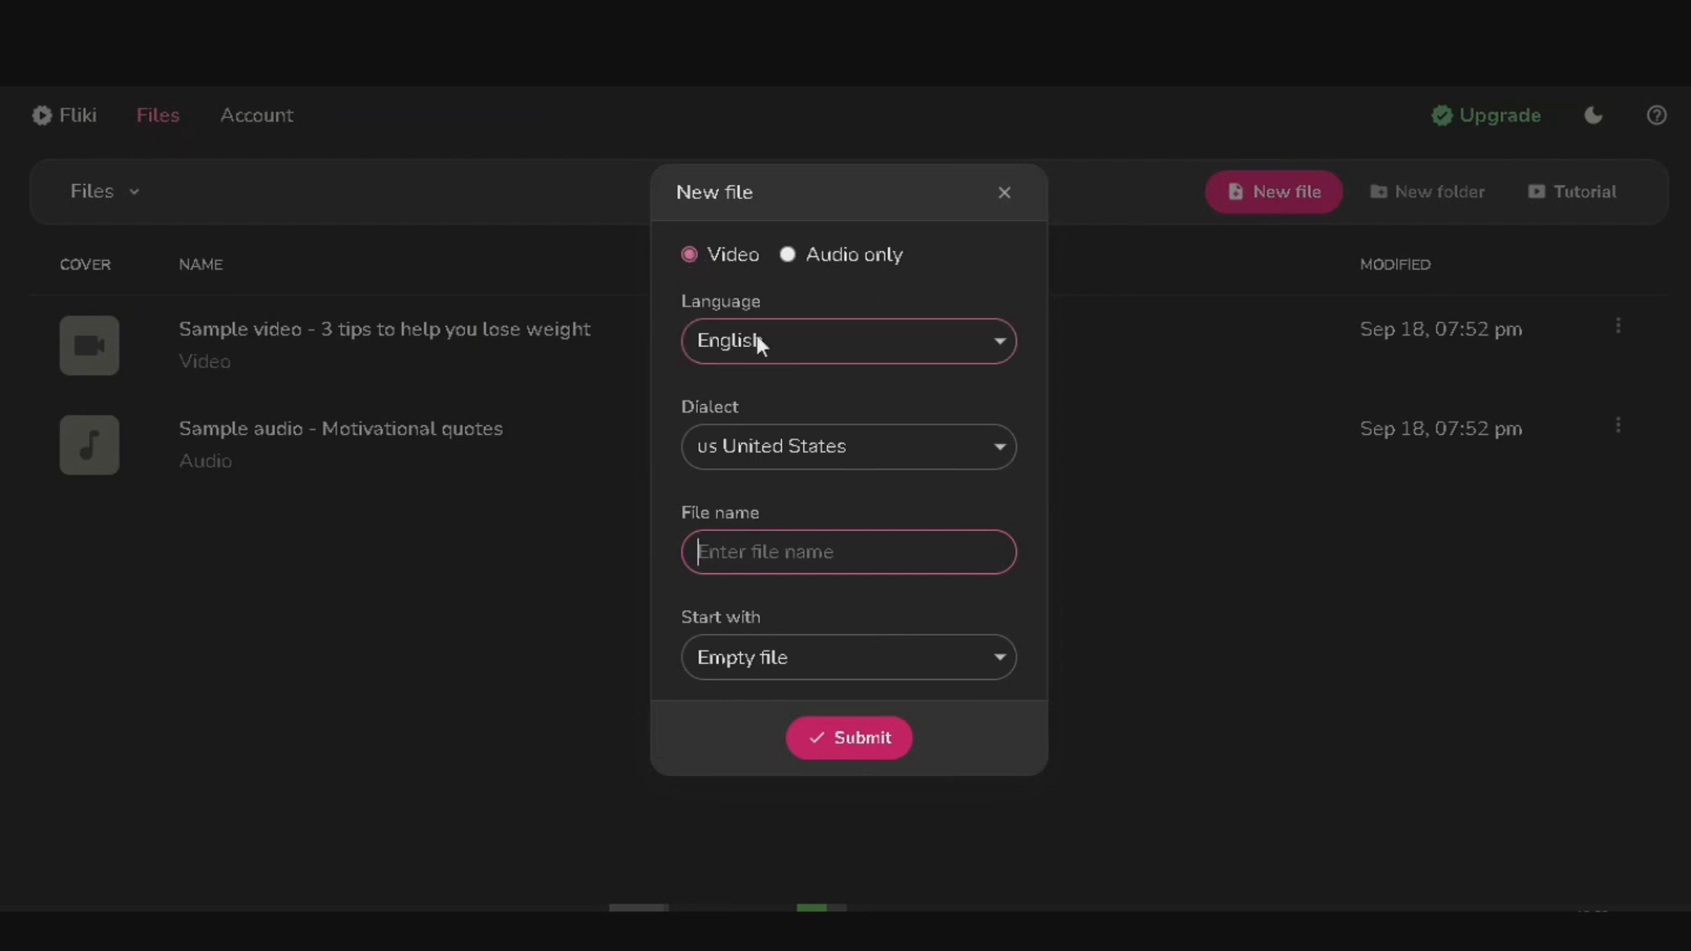
click(786, 341)
scroll(861, 455, down, 3)
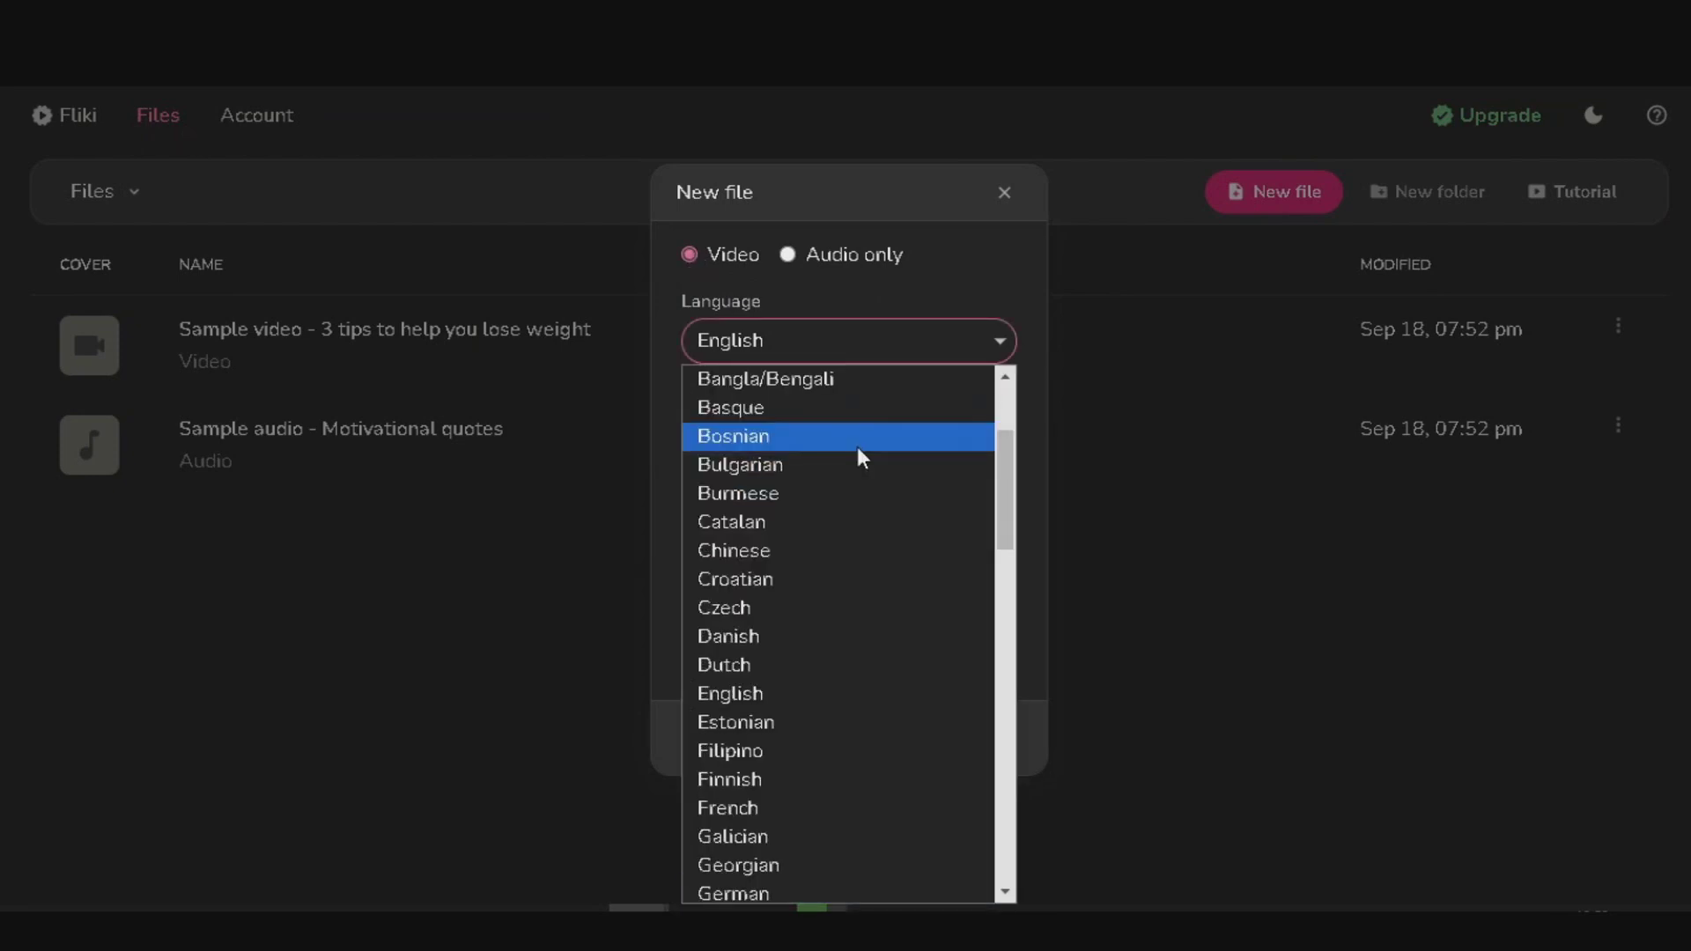
scroll(862, 458, down, 5)
scroll(858, 451, down, 5)
click(859, 451)
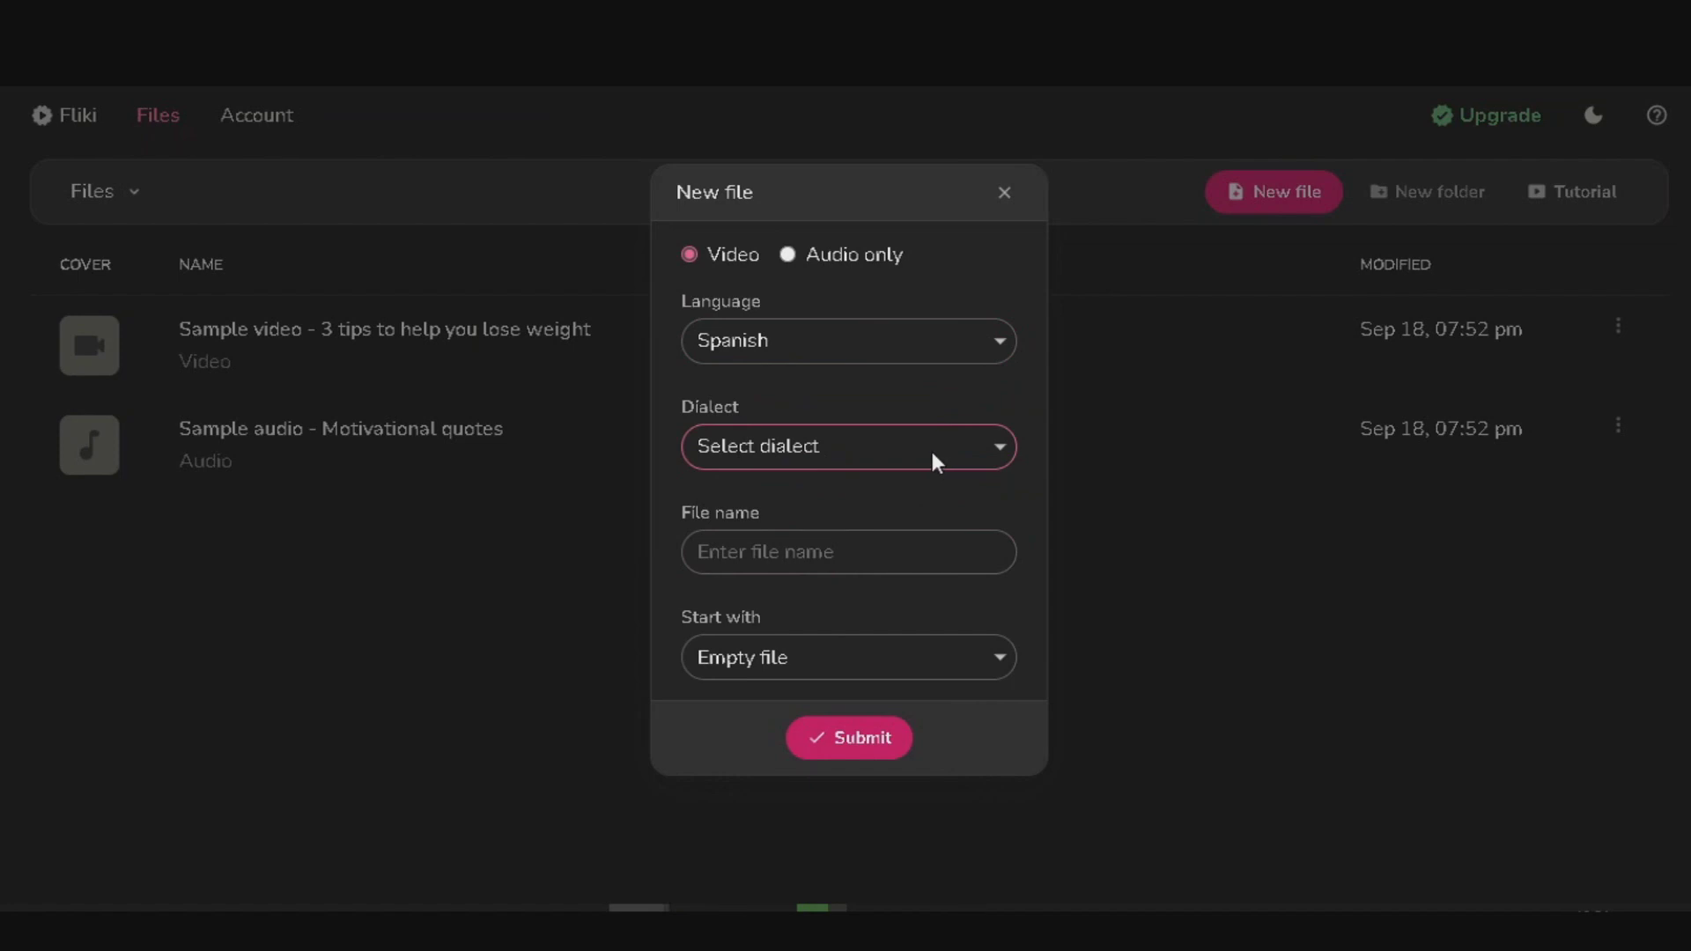
click(932, 449)
click(841, 872)
Name the new file "proyecto 1", choose Idea as its starting point and create it
click(845, 553)
text(proyecto 1)
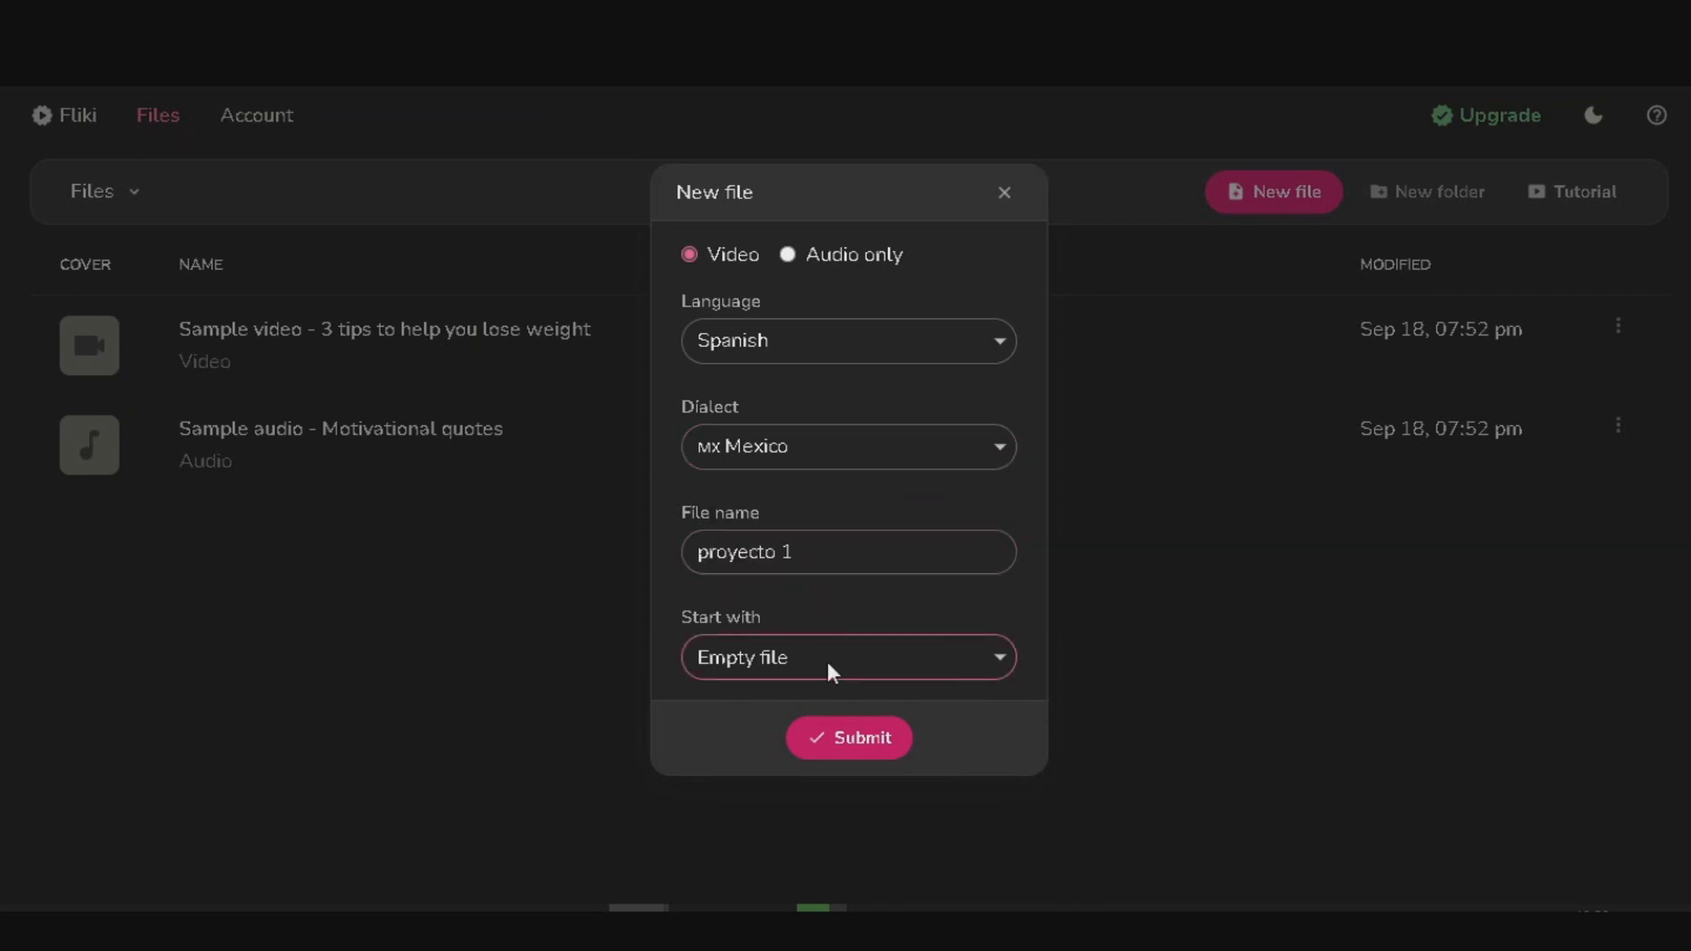
click(863, 660)
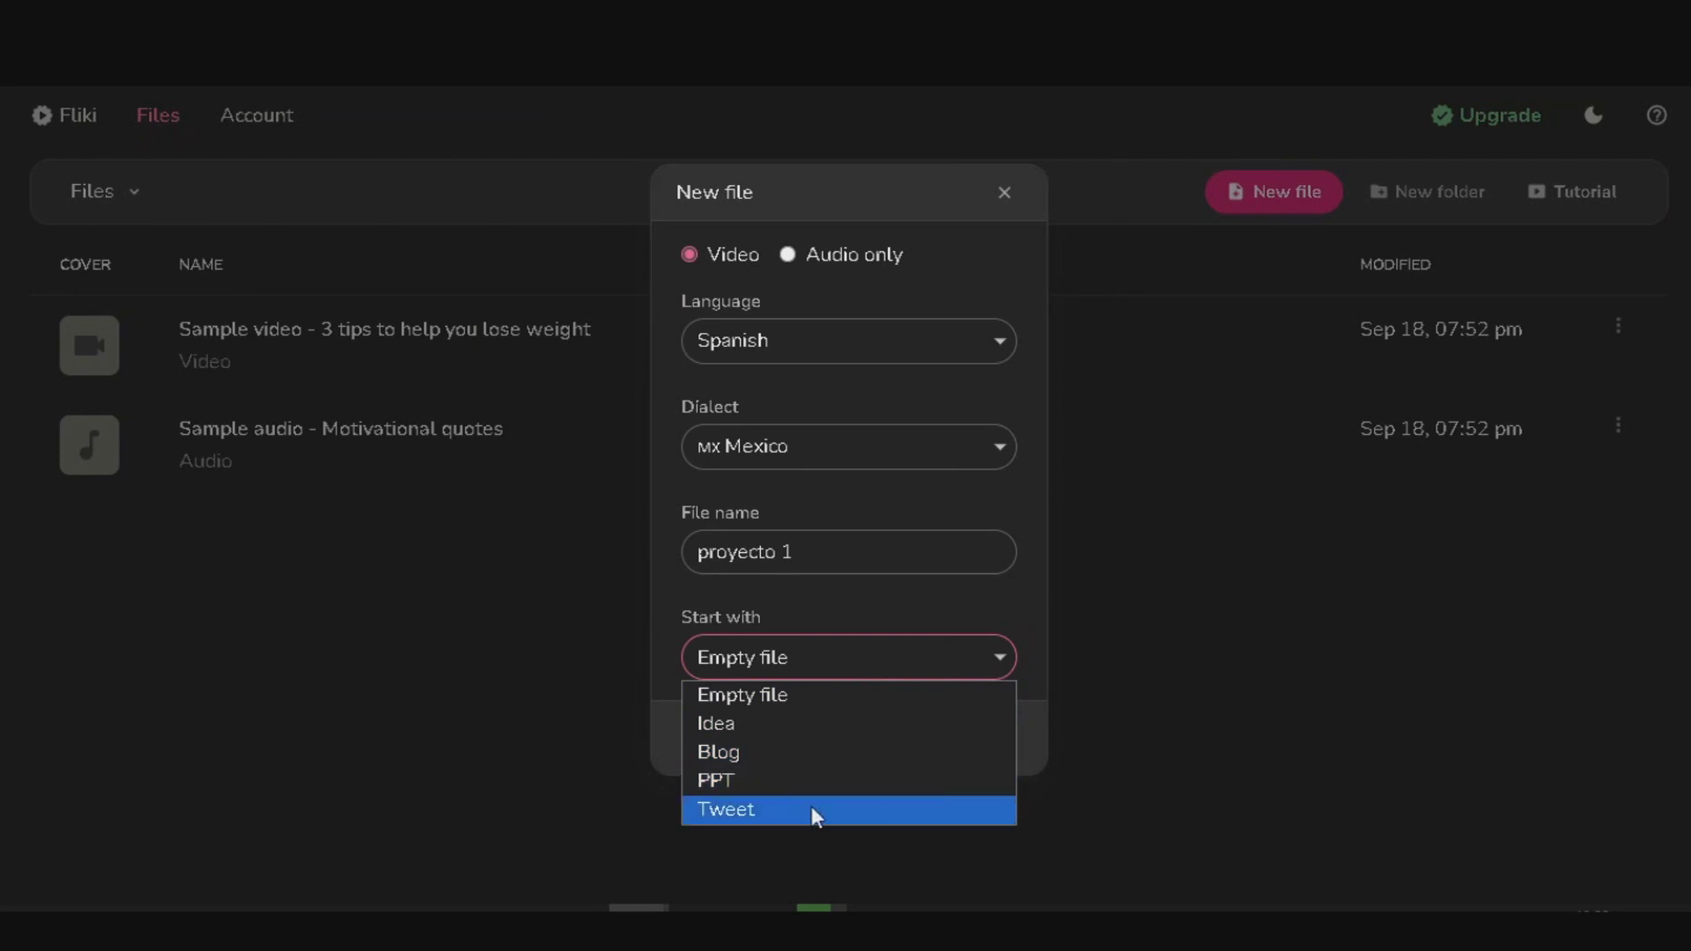
click(768, 723)
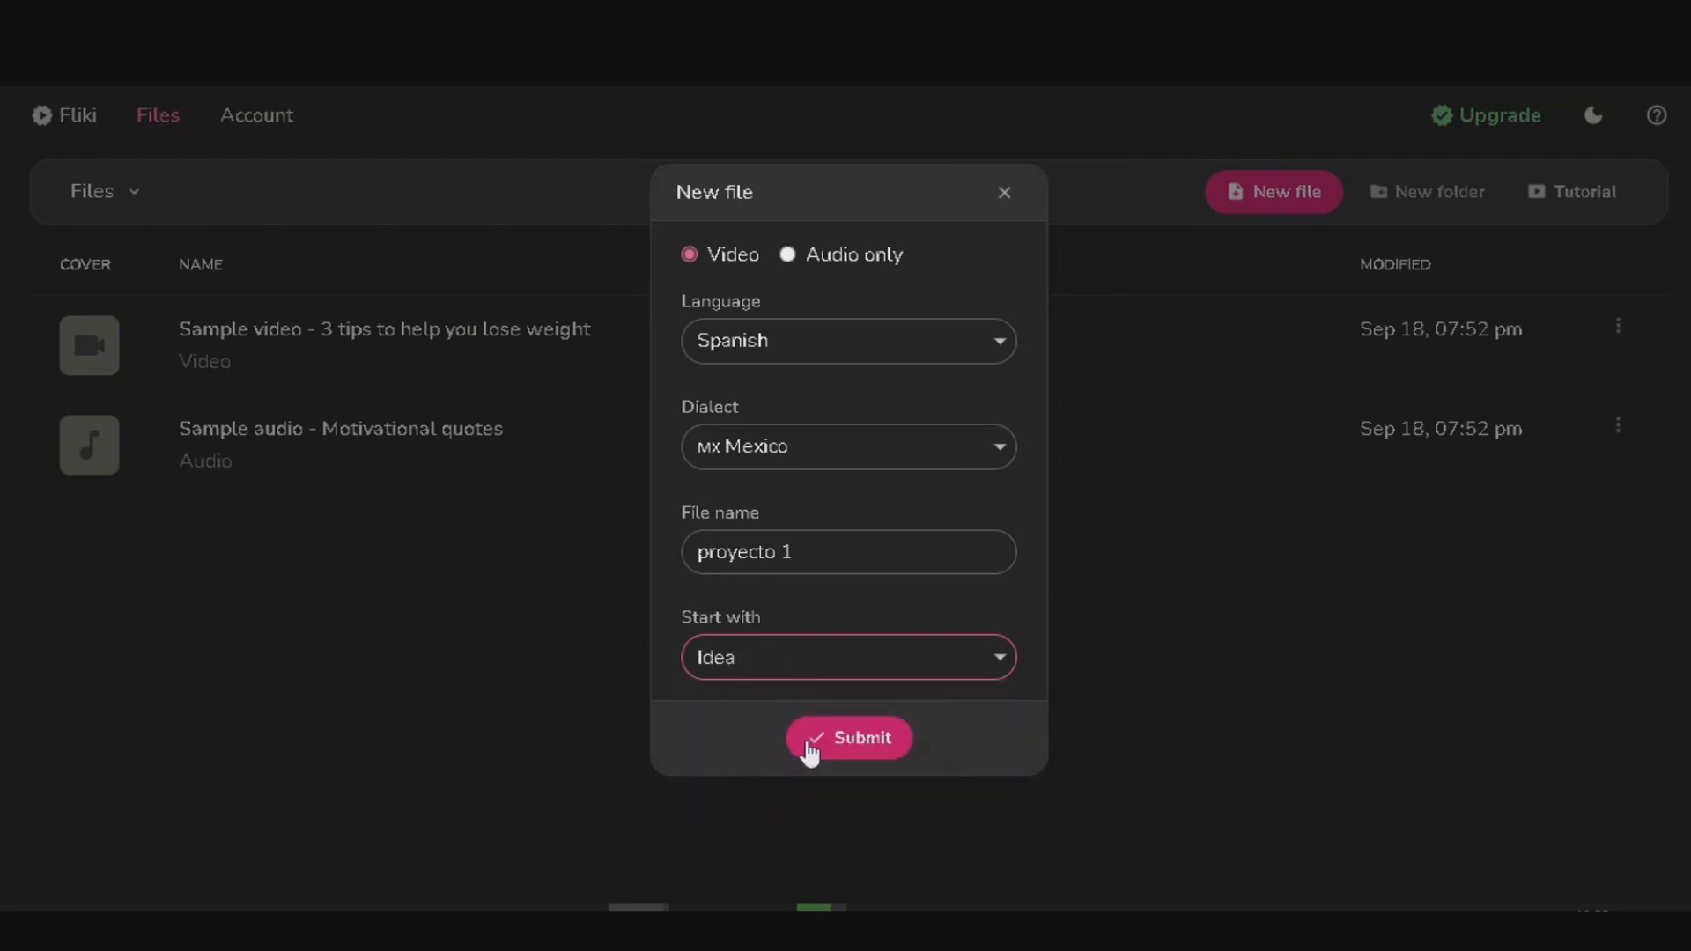
click(881, 751)
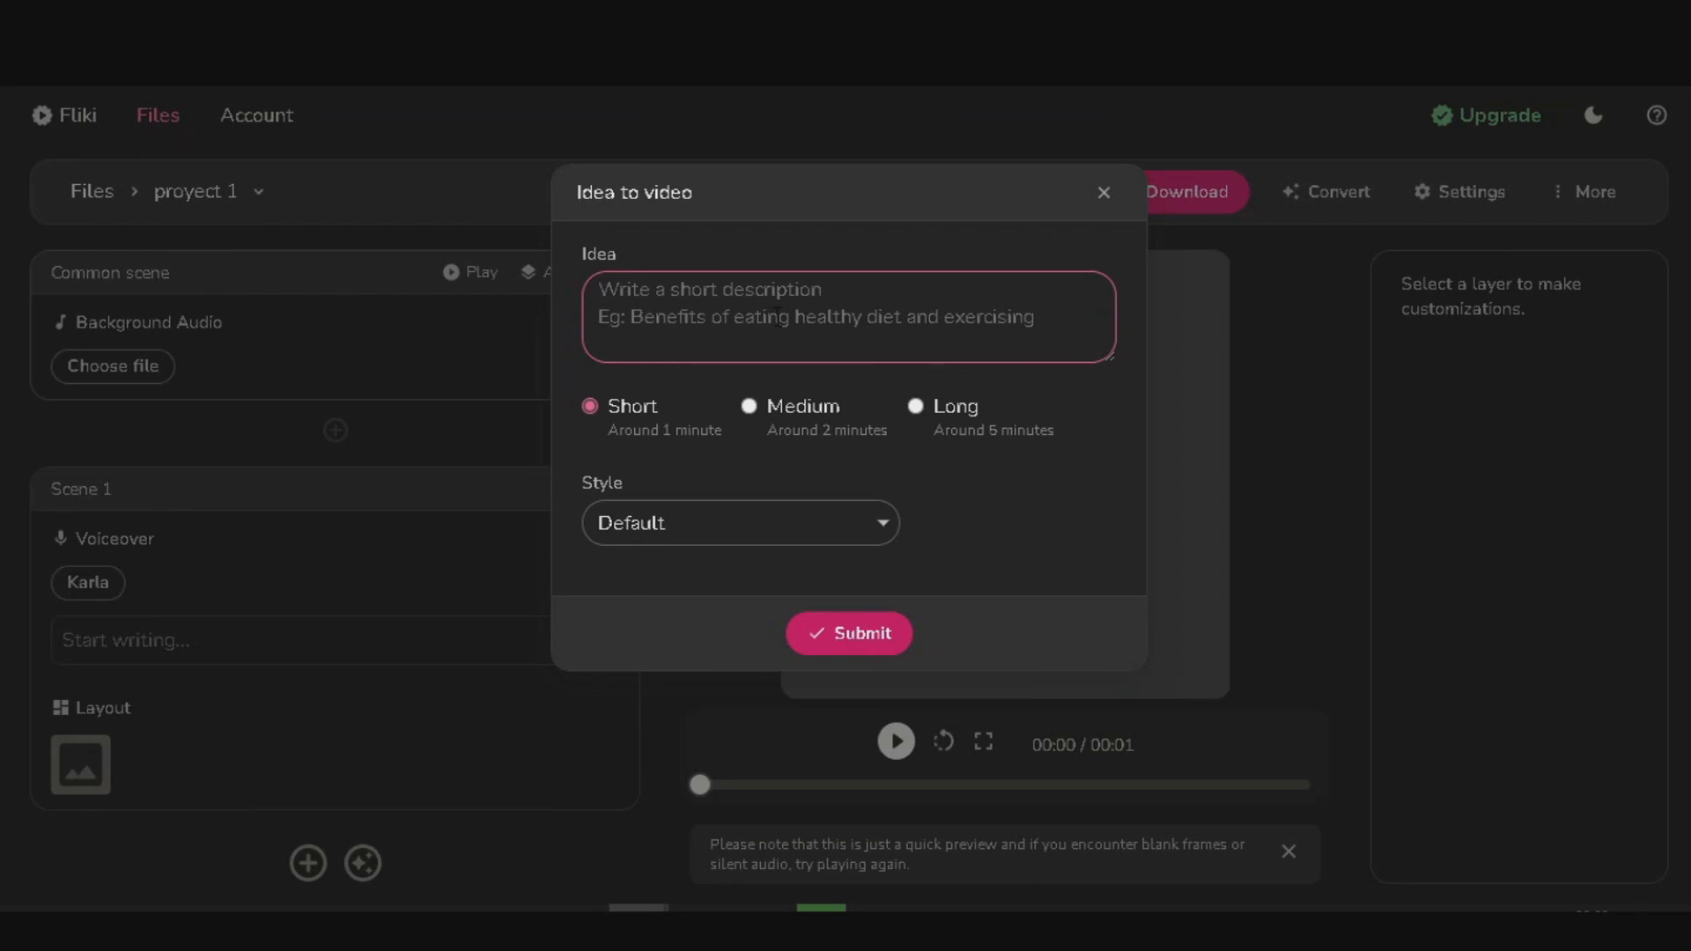
Generate a video in the Informational style from the idea "top 5 Biggest Objects in the Universe"
text(top 5 Biggest Objects in the Universe)
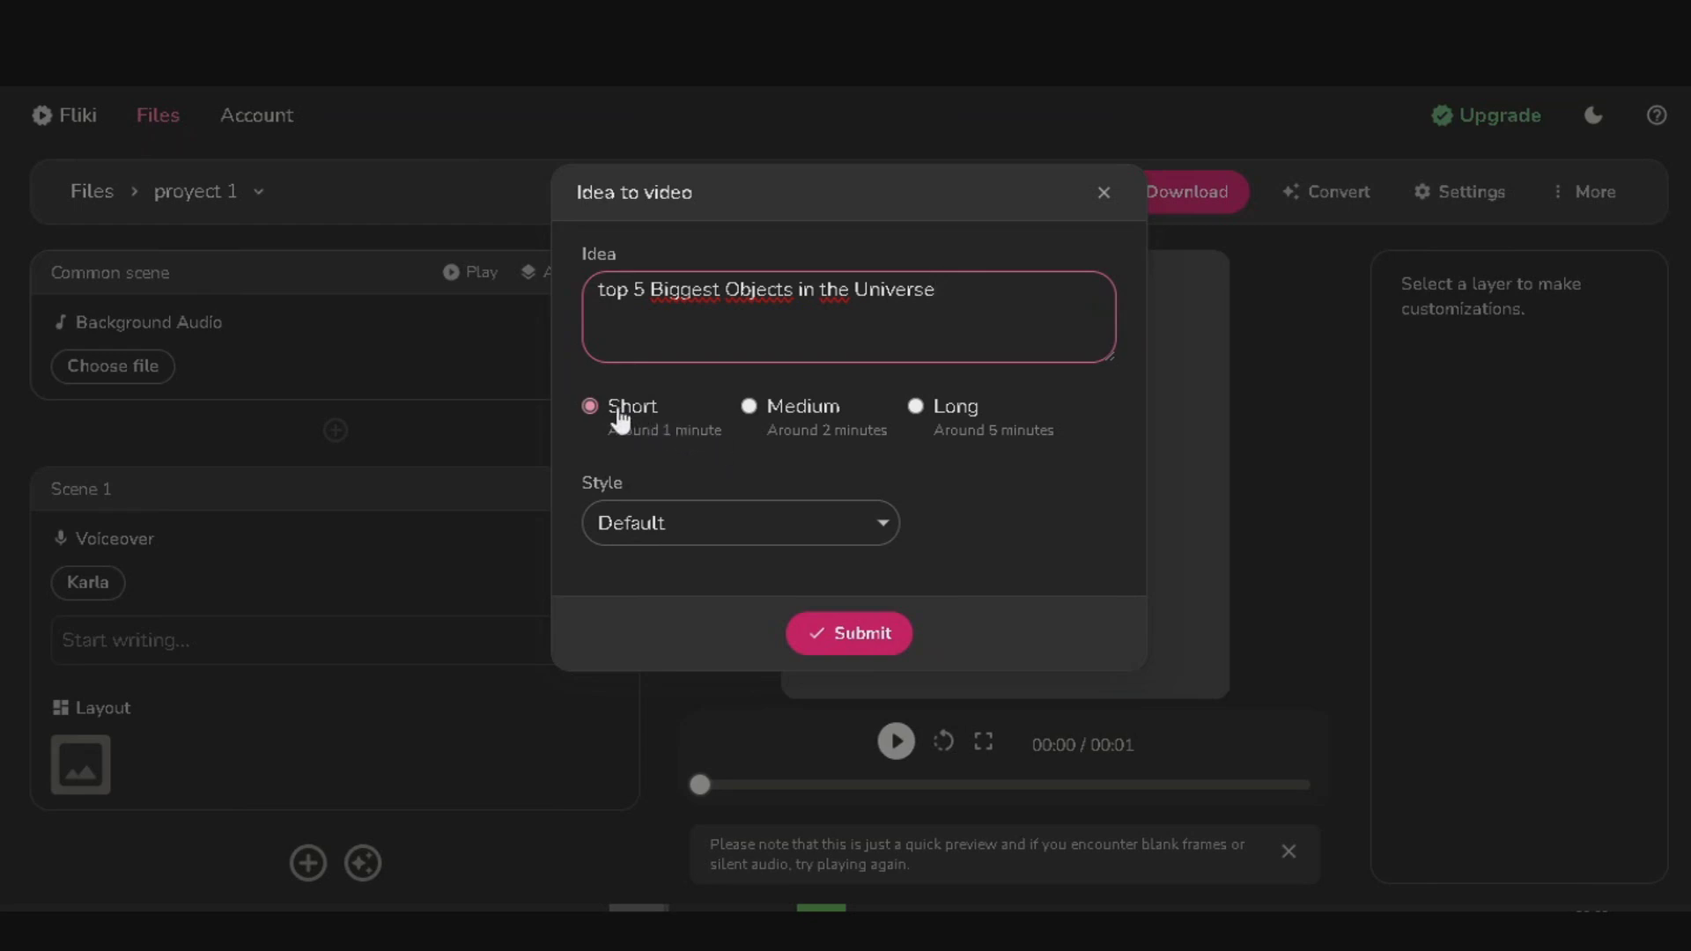
click(826, 529)
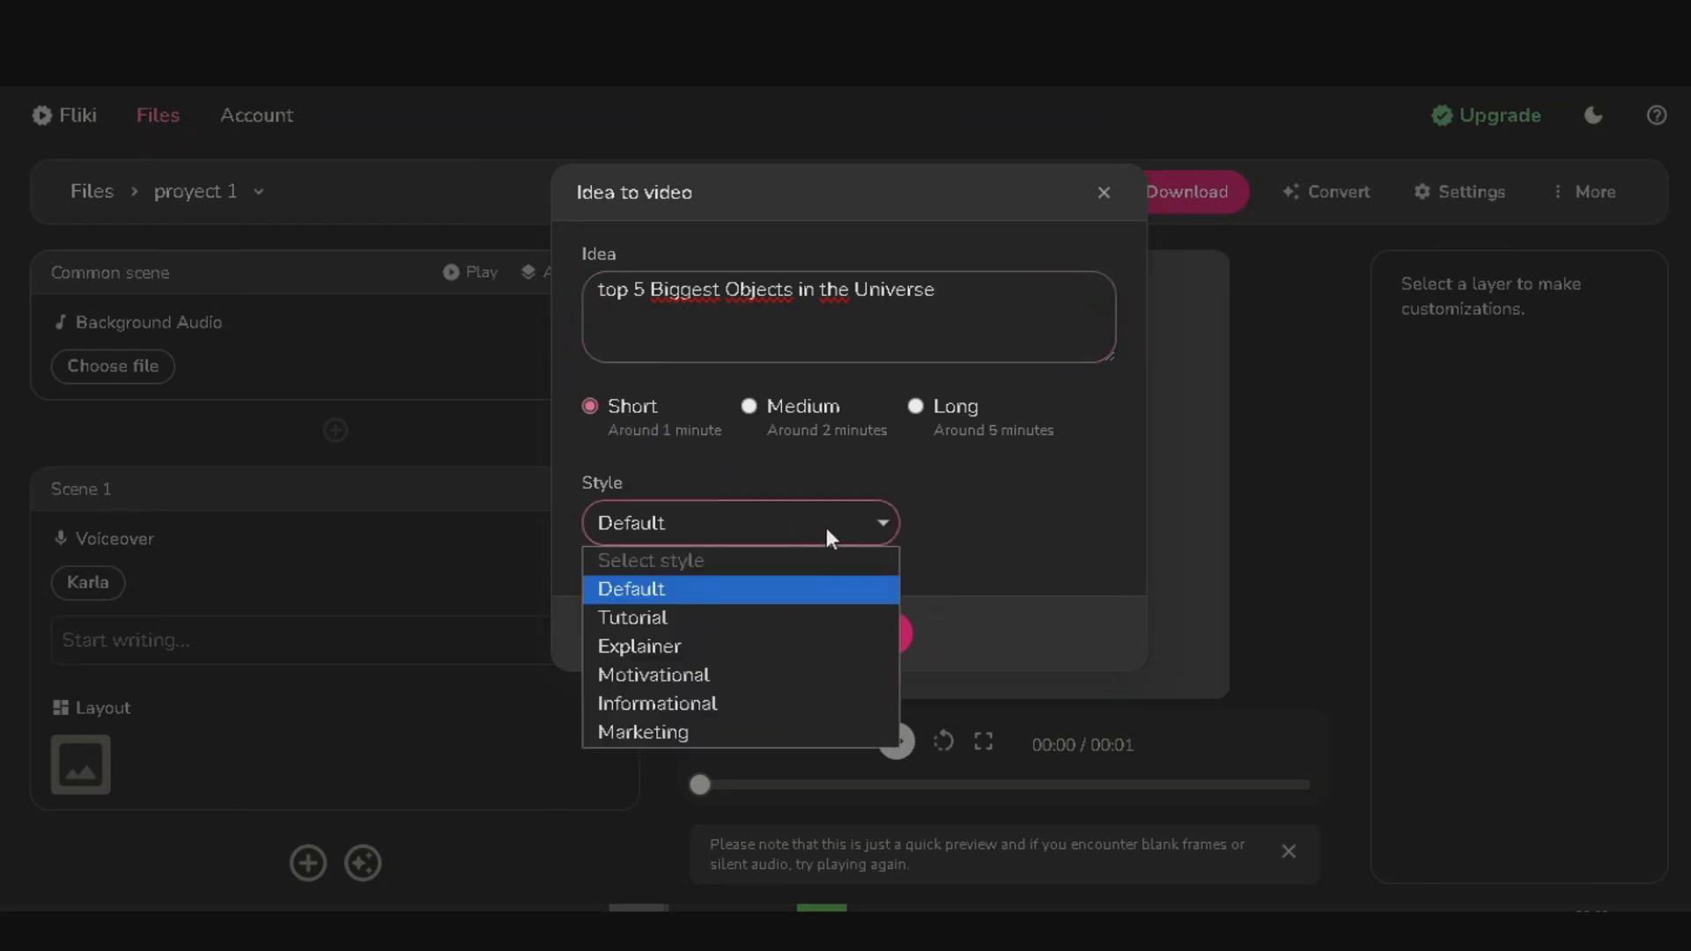
click(732, 710)
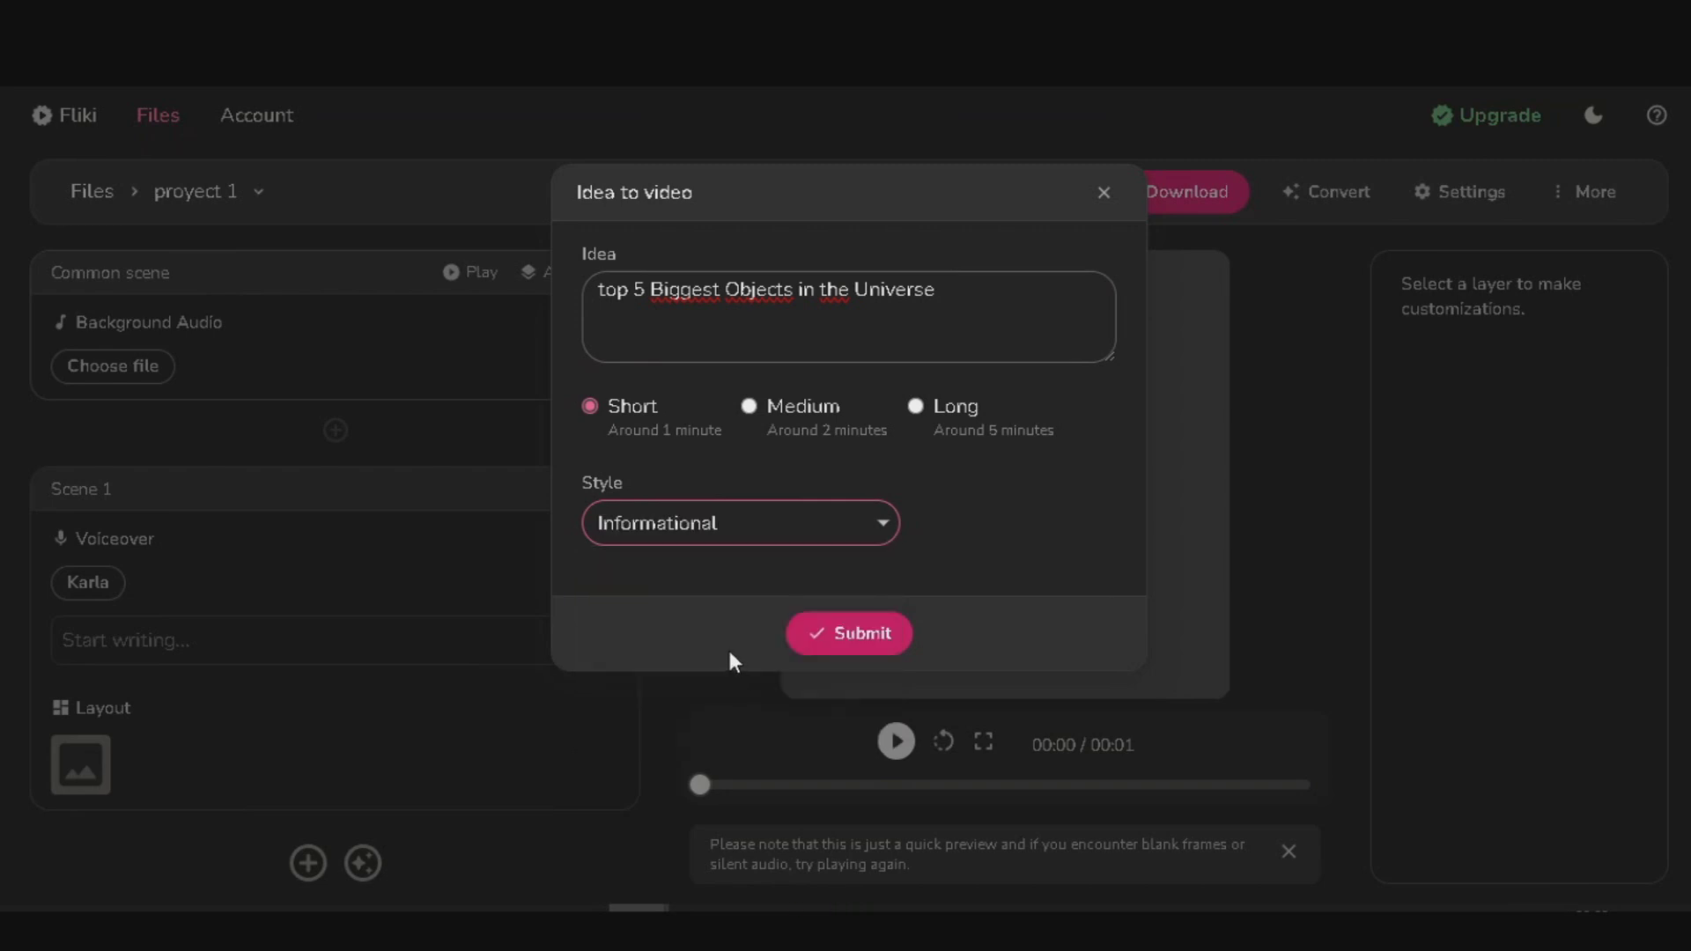
click(847, 648)
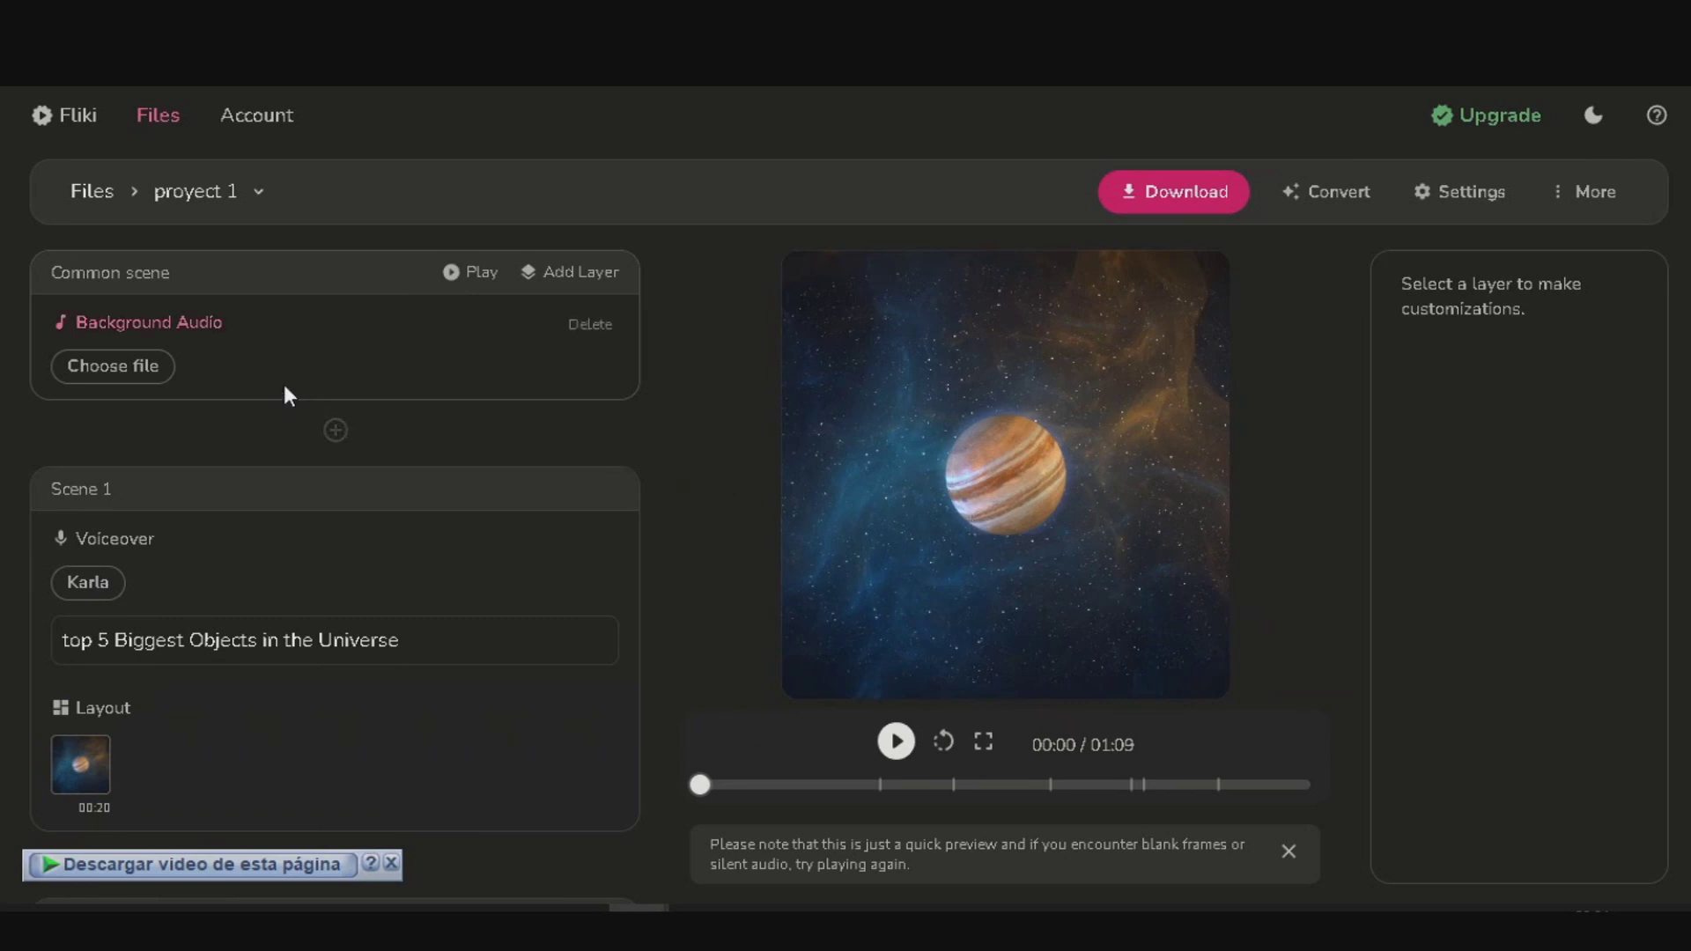
Examine the voiceover texts and layouts of the generated scenes, including the voiceover layer of Scene 4
scroll(284, 384, down, 4)
scroll(287, 393, down, 4)
scroll(317, 449, up, 3)
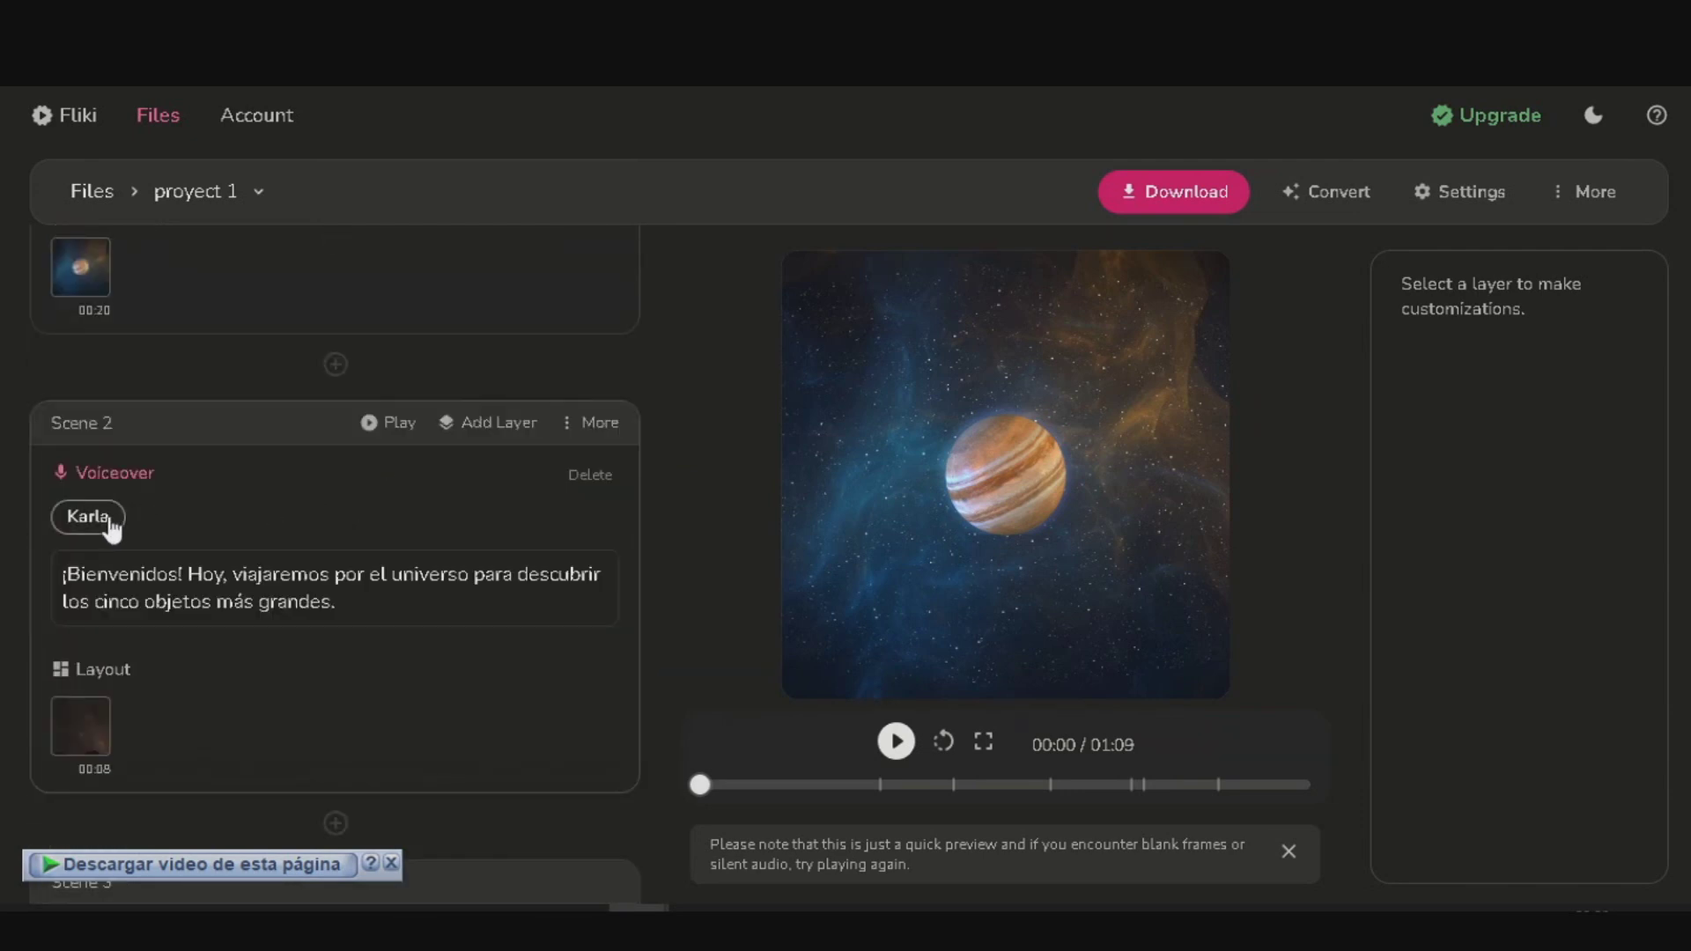
scroll(371, 503, up, 4)
scroll(371, 504, down, 3)
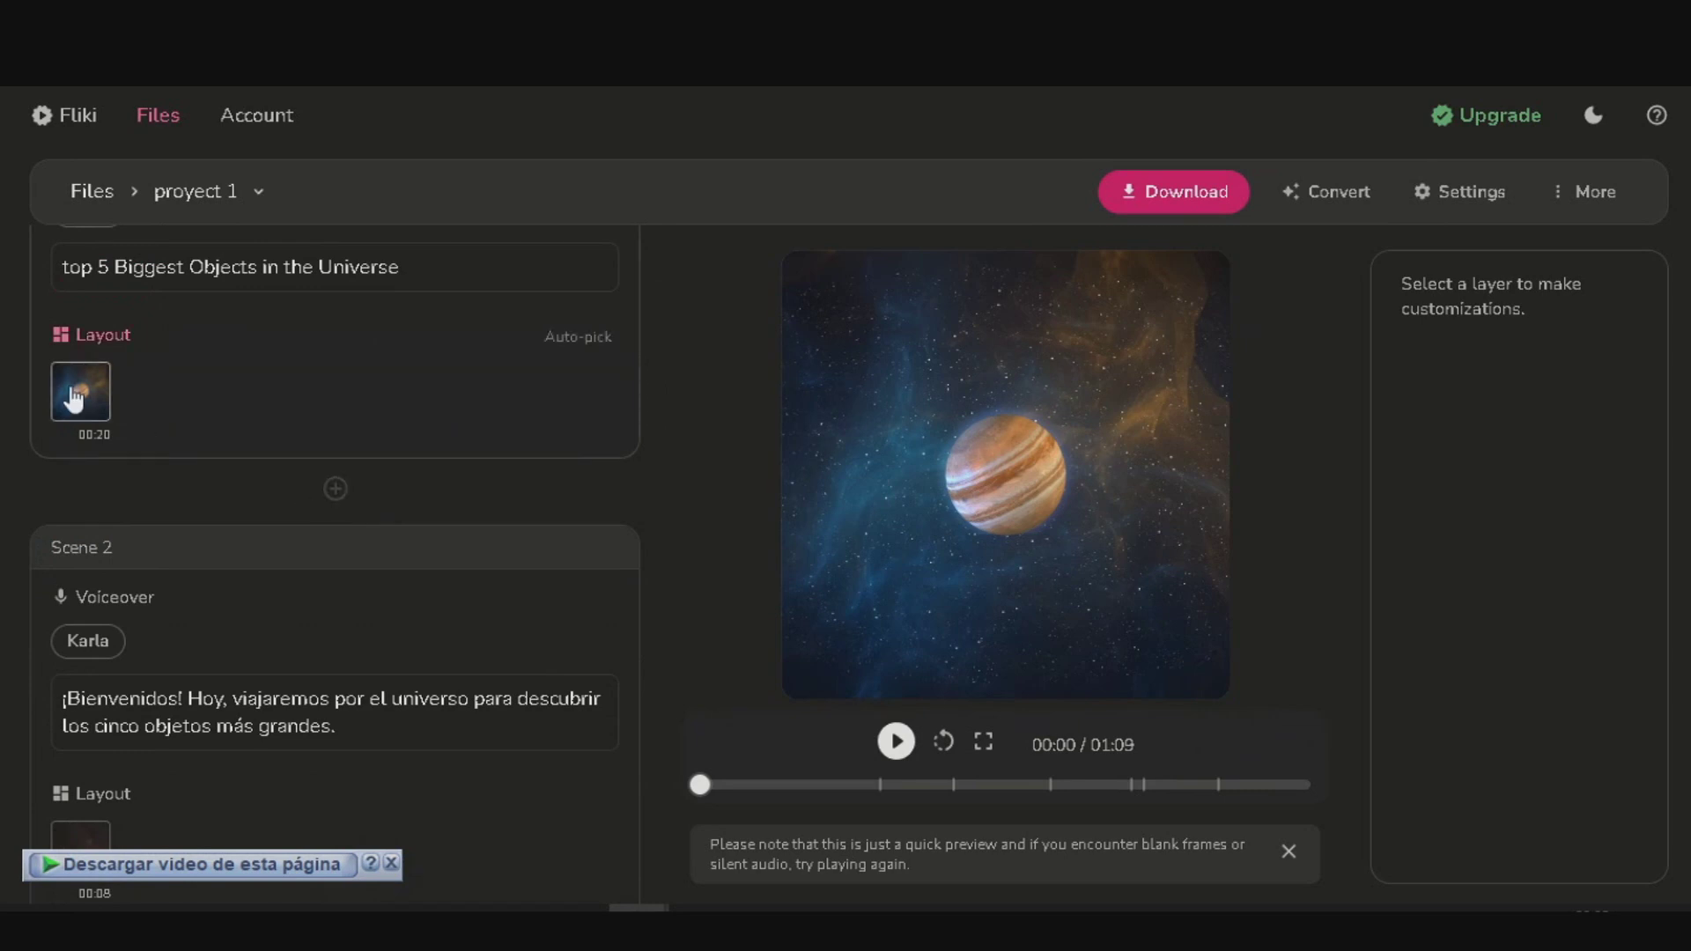
scroll(181, 425, down, 4)
scroll(152, 480, down, 3)
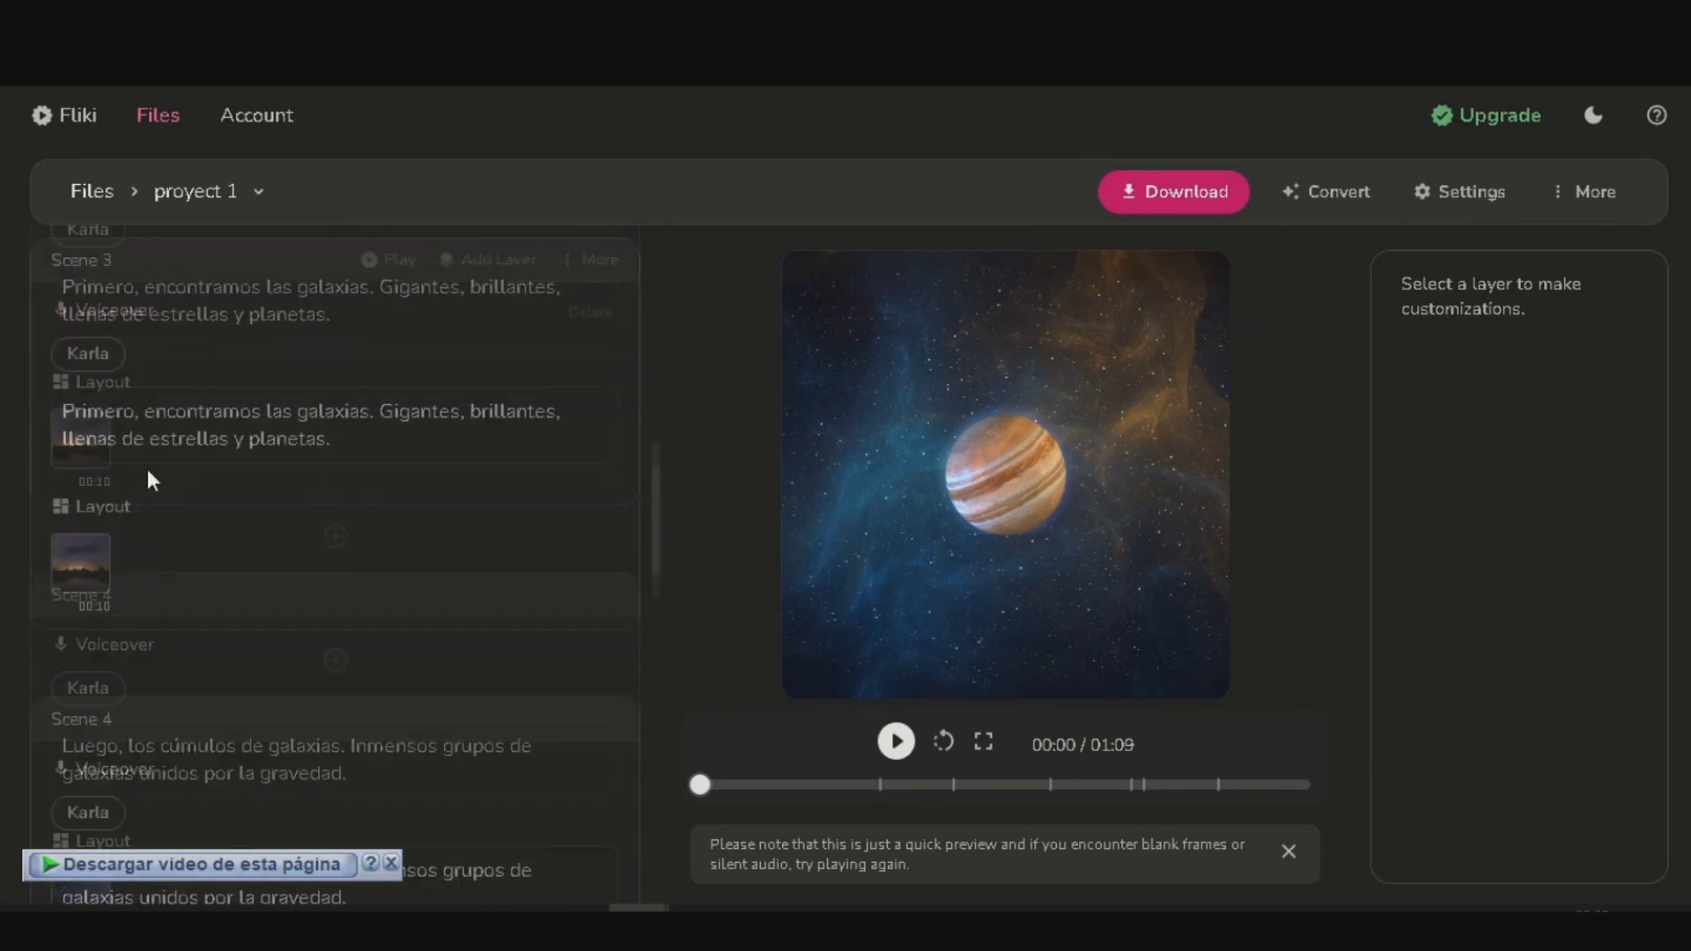
scroll(91, 465, down, 4)
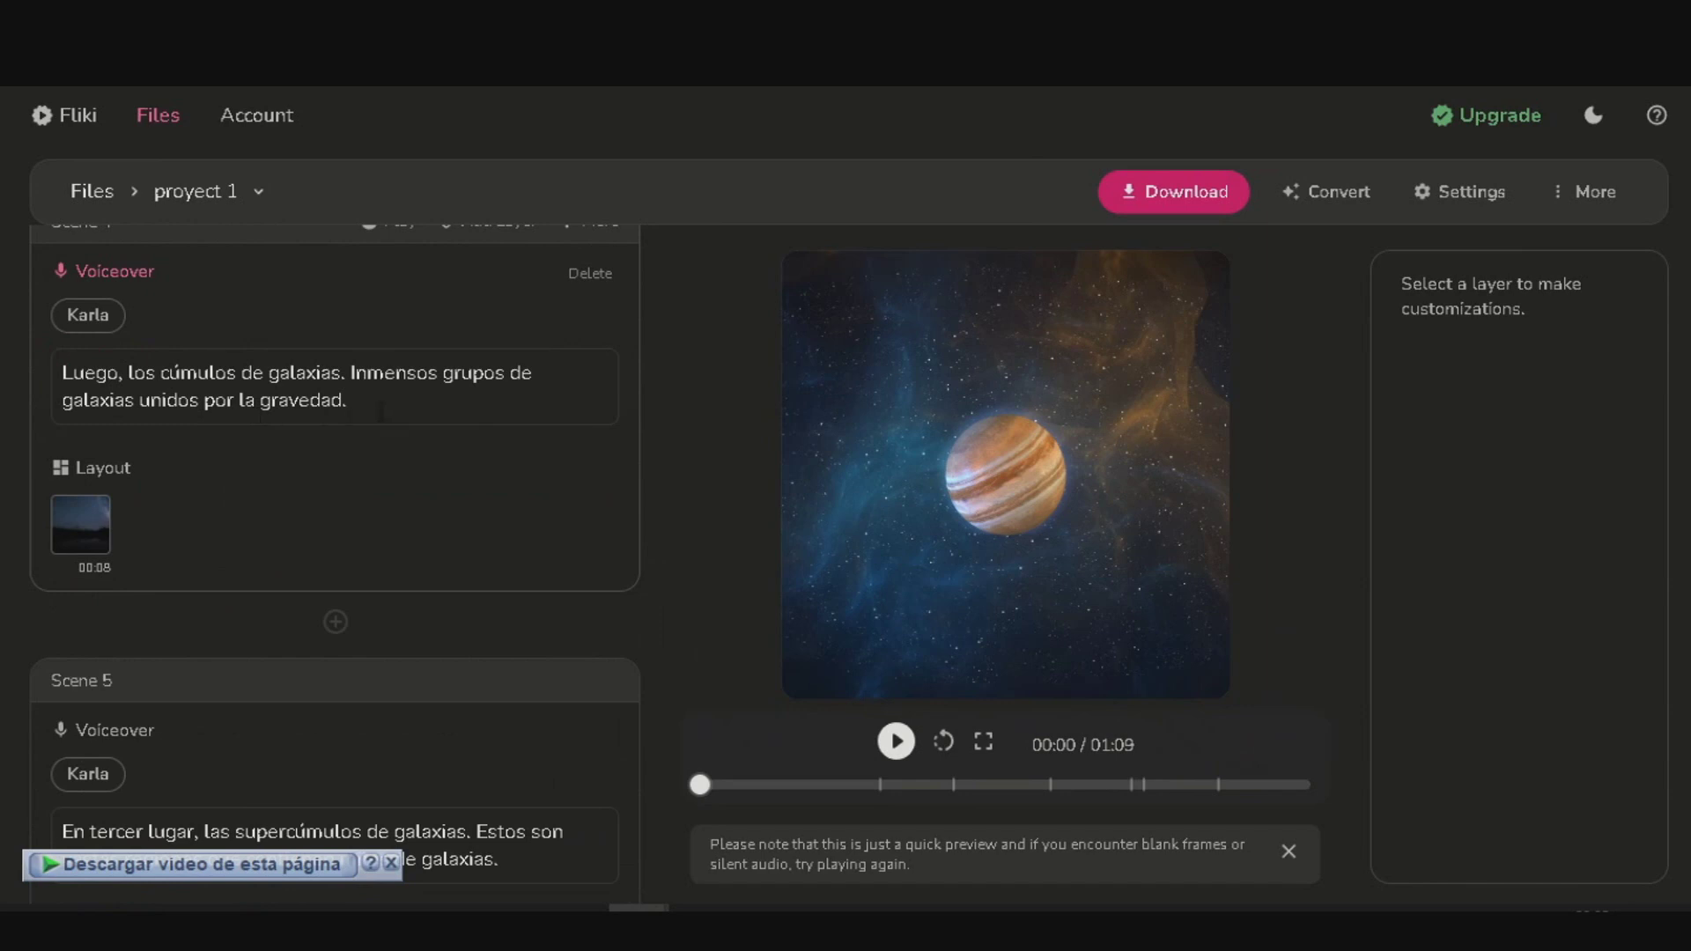
click(194, 401)
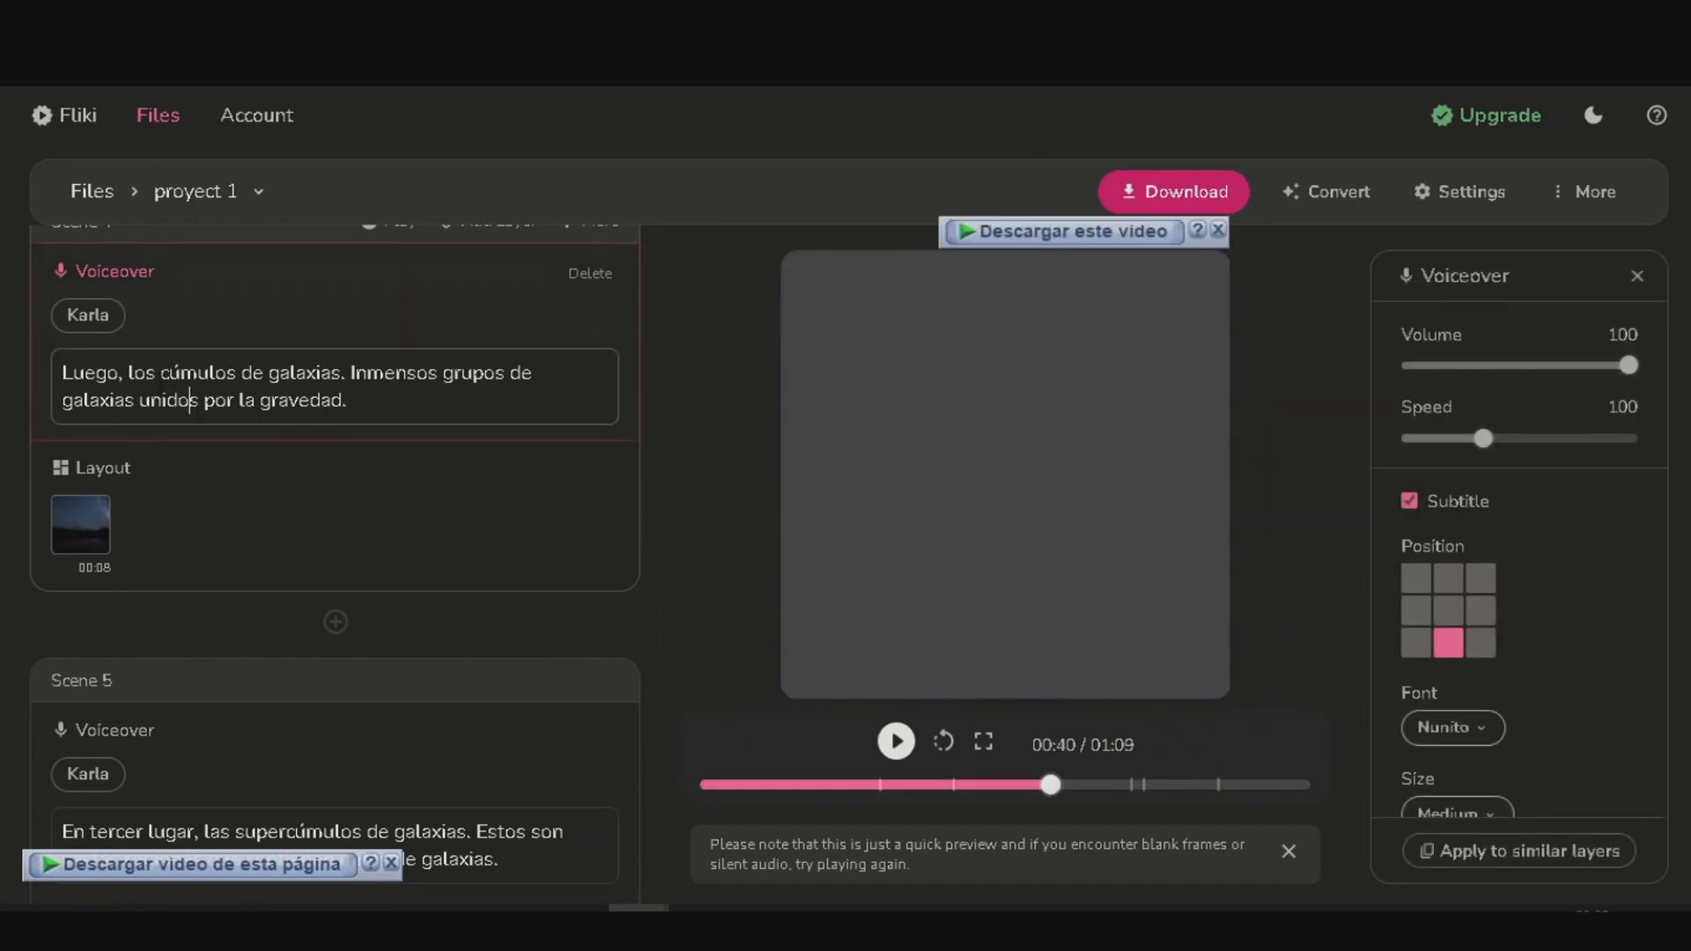
scroll(396, 394, up, 15)
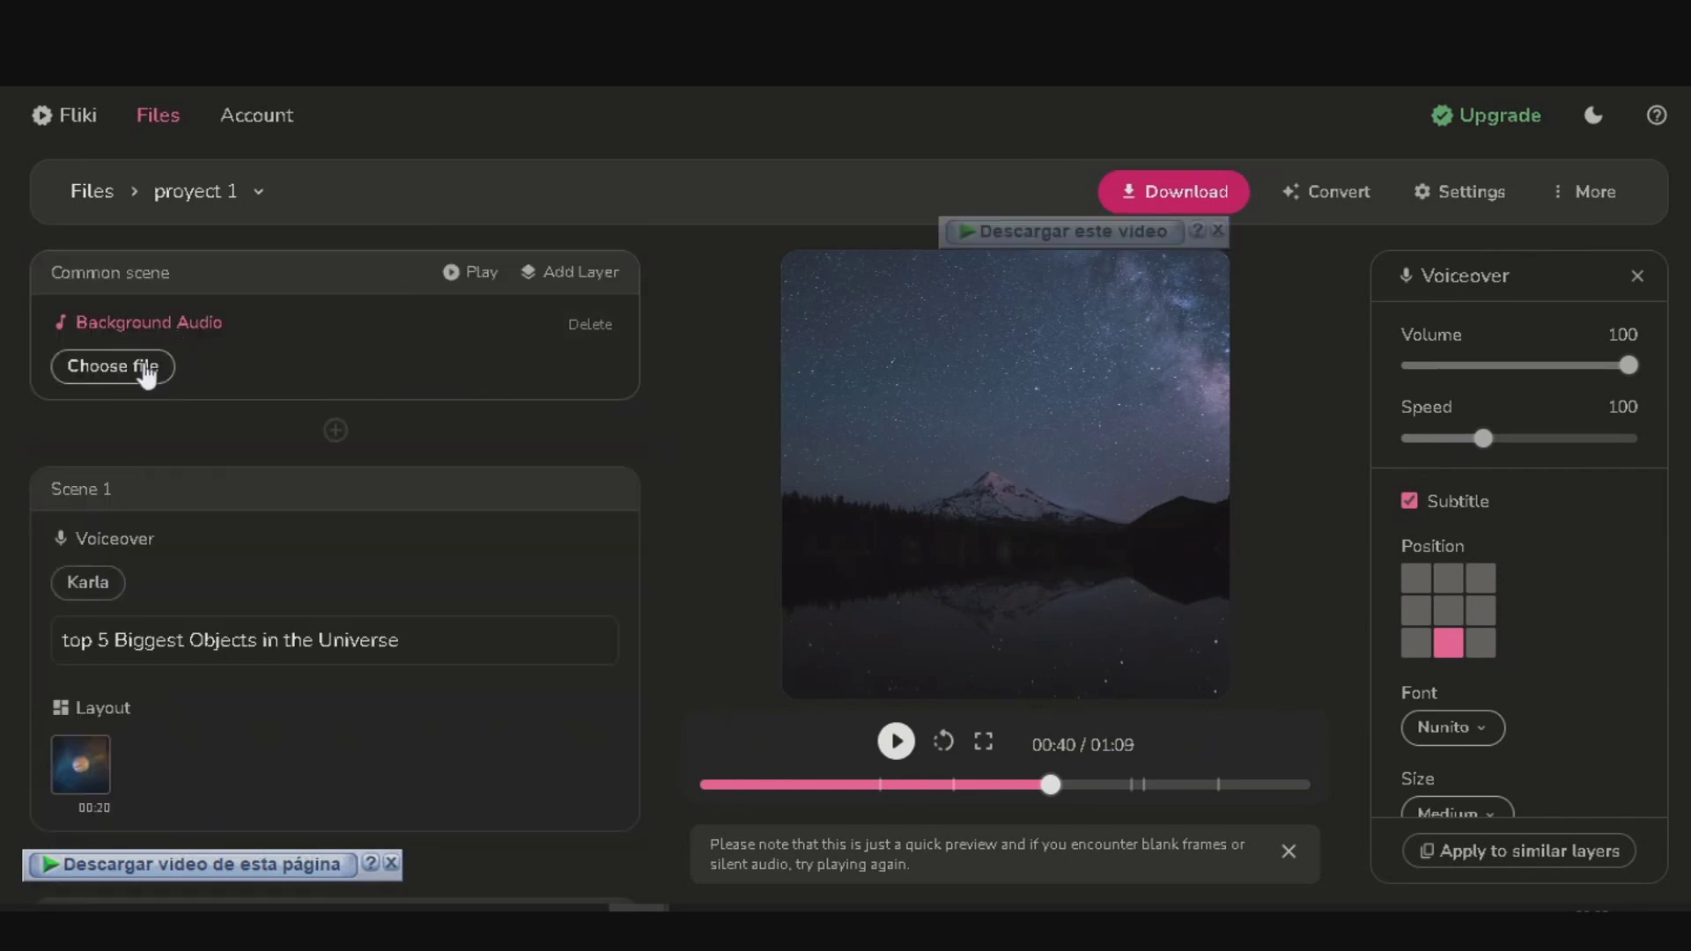
Rewind the generated video to the start, dismiss the download overlay and play the preview
drag(758, 782, 689, 789)
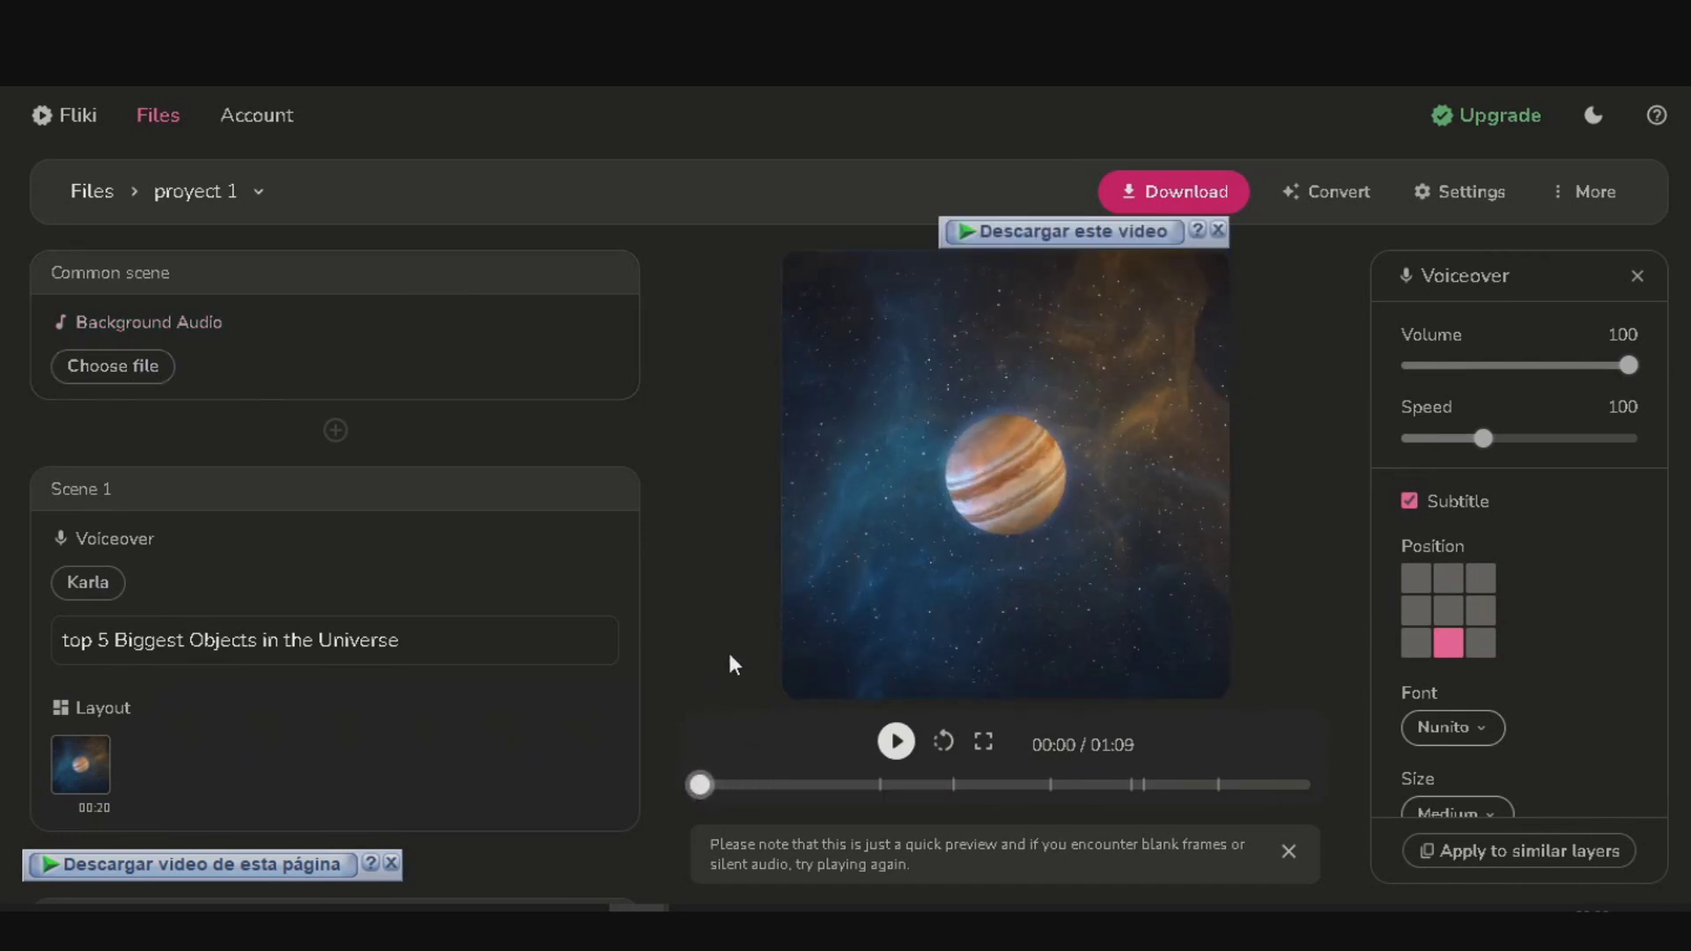
click(1218, 230)
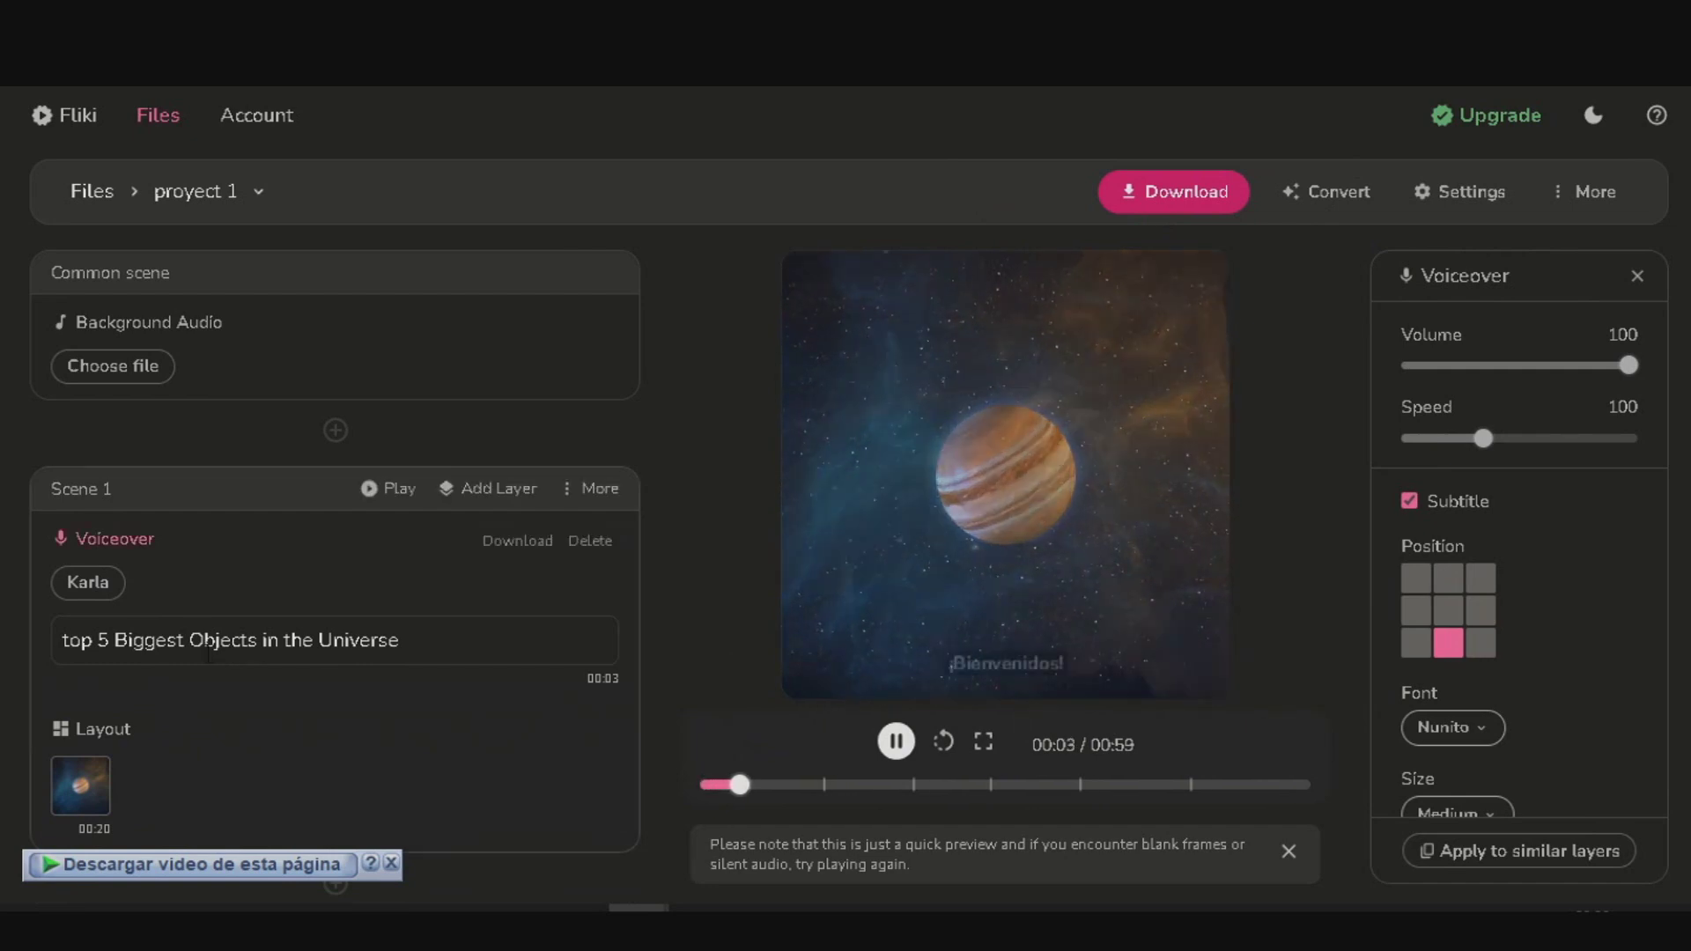
scroll(584, 682, down, 2)
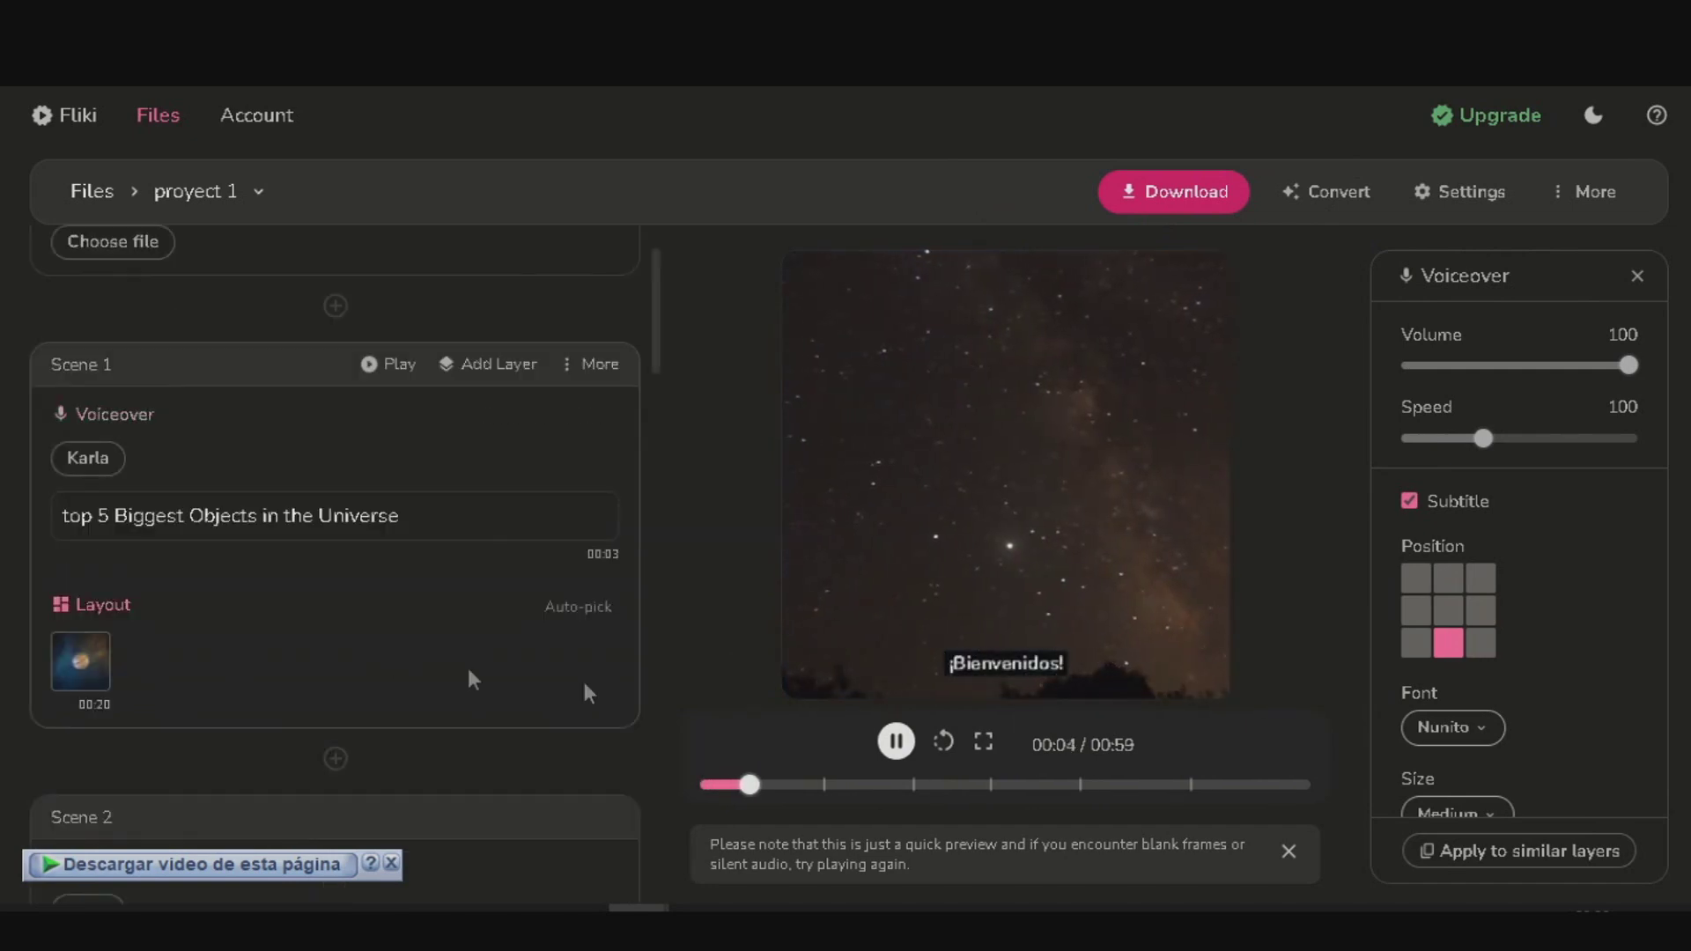
click(895, 748)
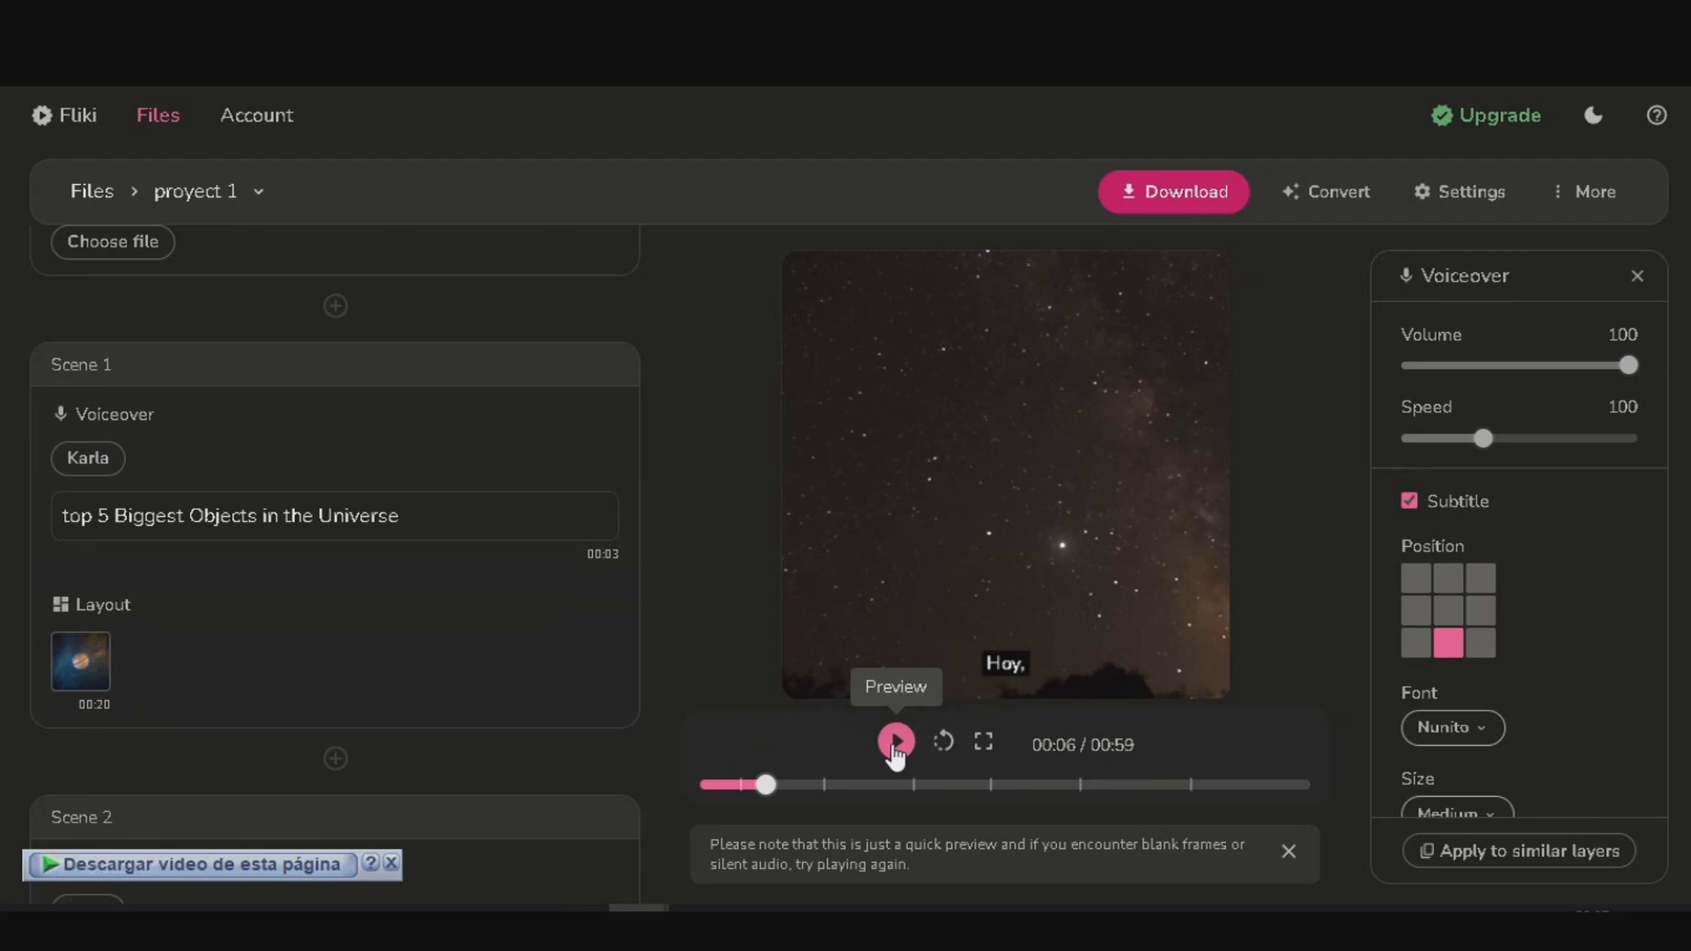
click(896, 742)
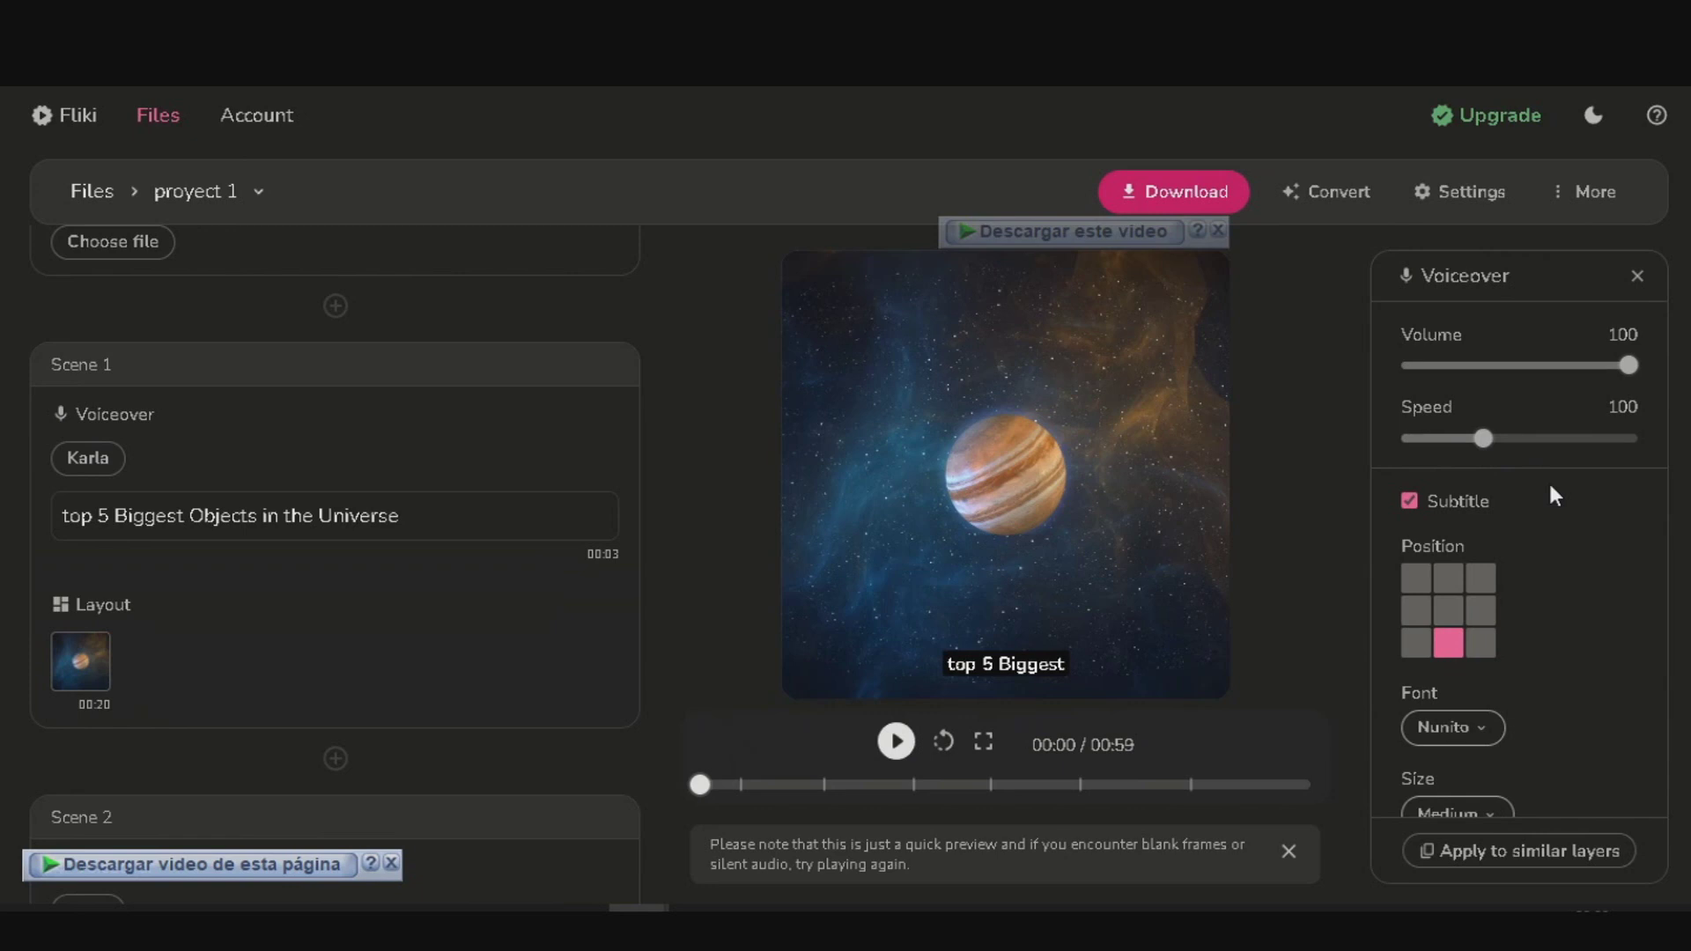
Examine the voiceover's subtitle styling, color and entrance animation options
scroll(1555, 496, down, 2)
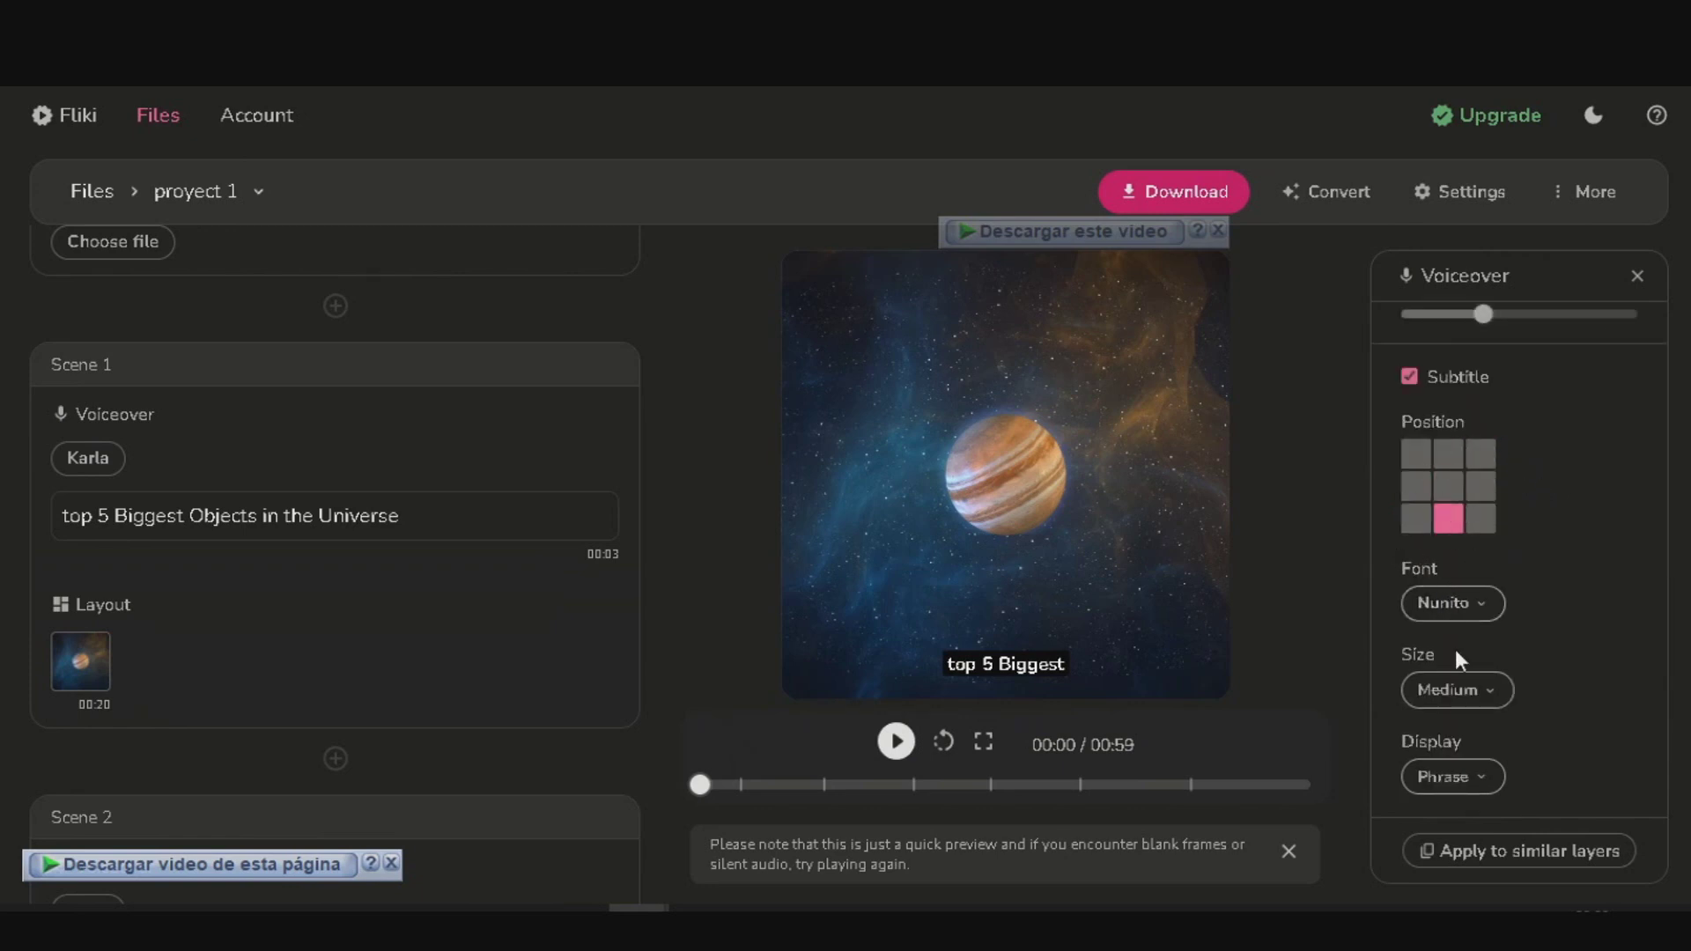
scroll(1455, 648, down, 3)
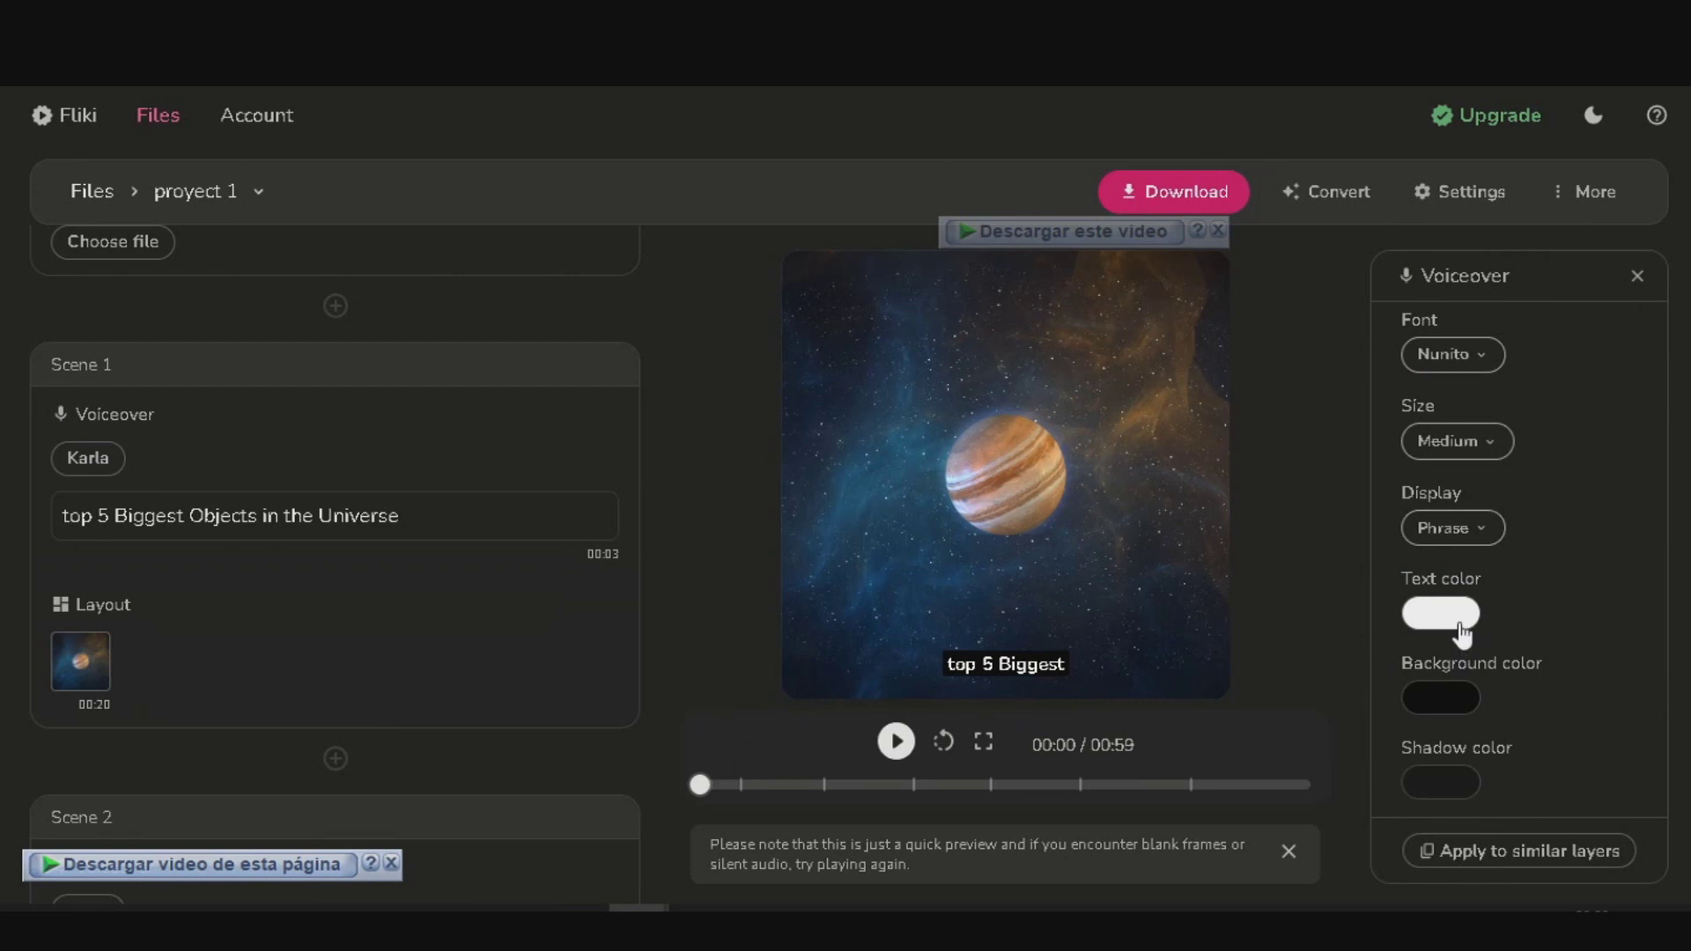
scroll(1435, 630, down, 5)
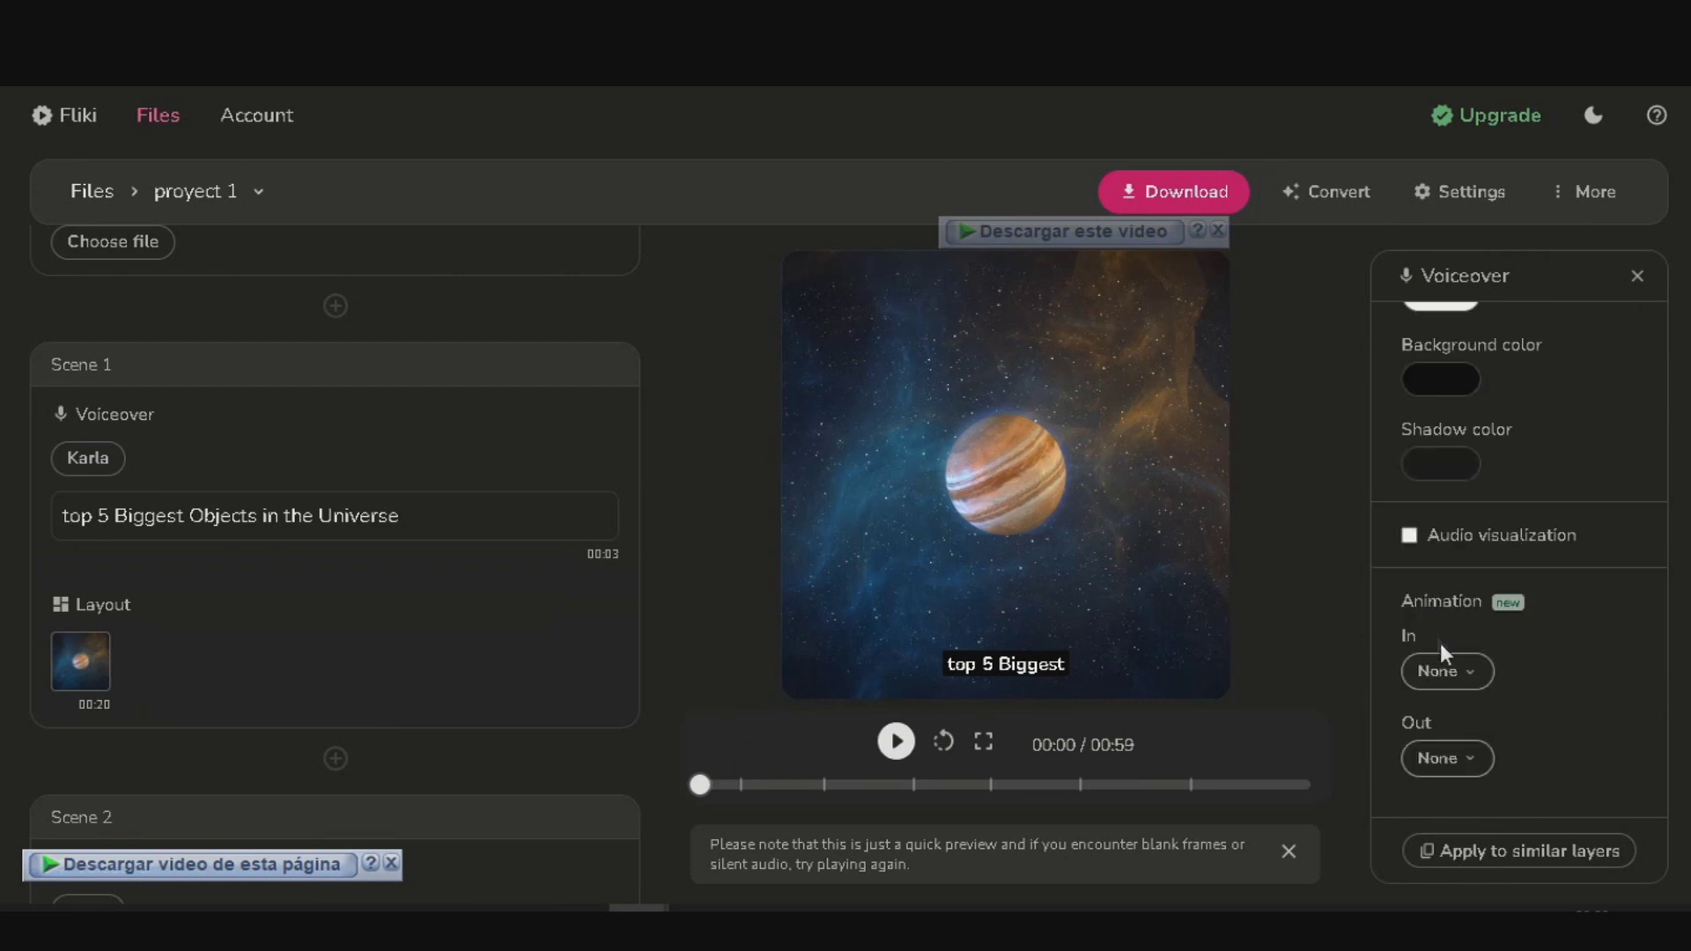
click(1475, 684)
click(1478, 683)
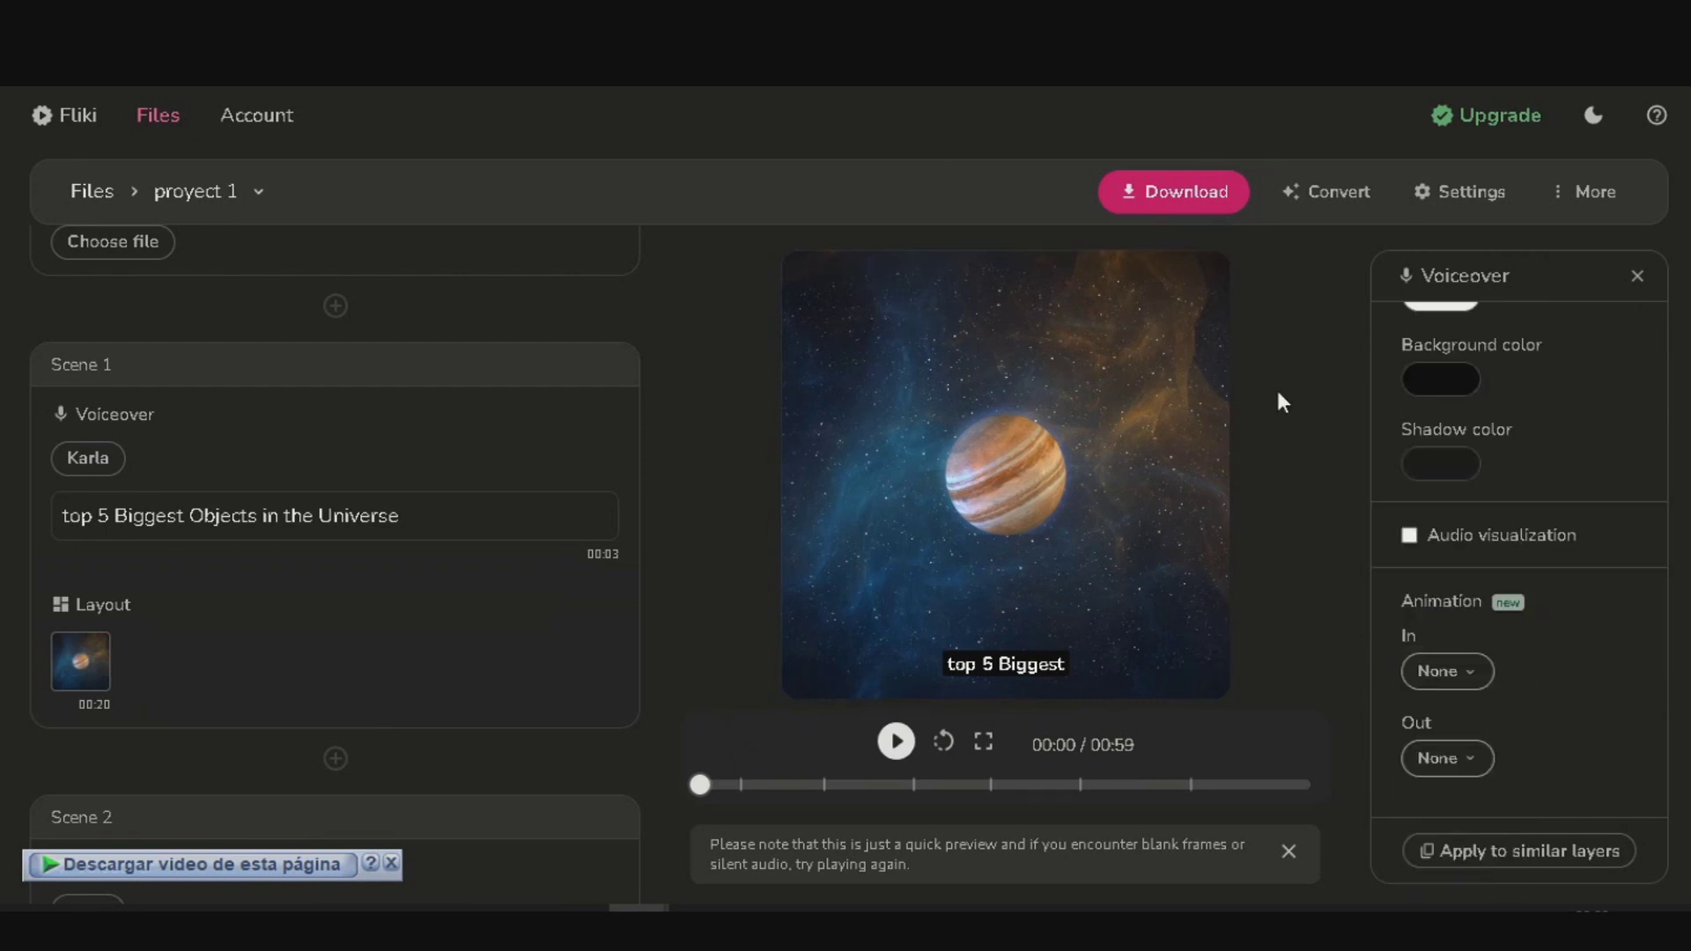
Set the gap between the scenes to 0.2 seconds, keeping the Square (1:1) aspect ratio, and save the video settings
click(1429, 199)
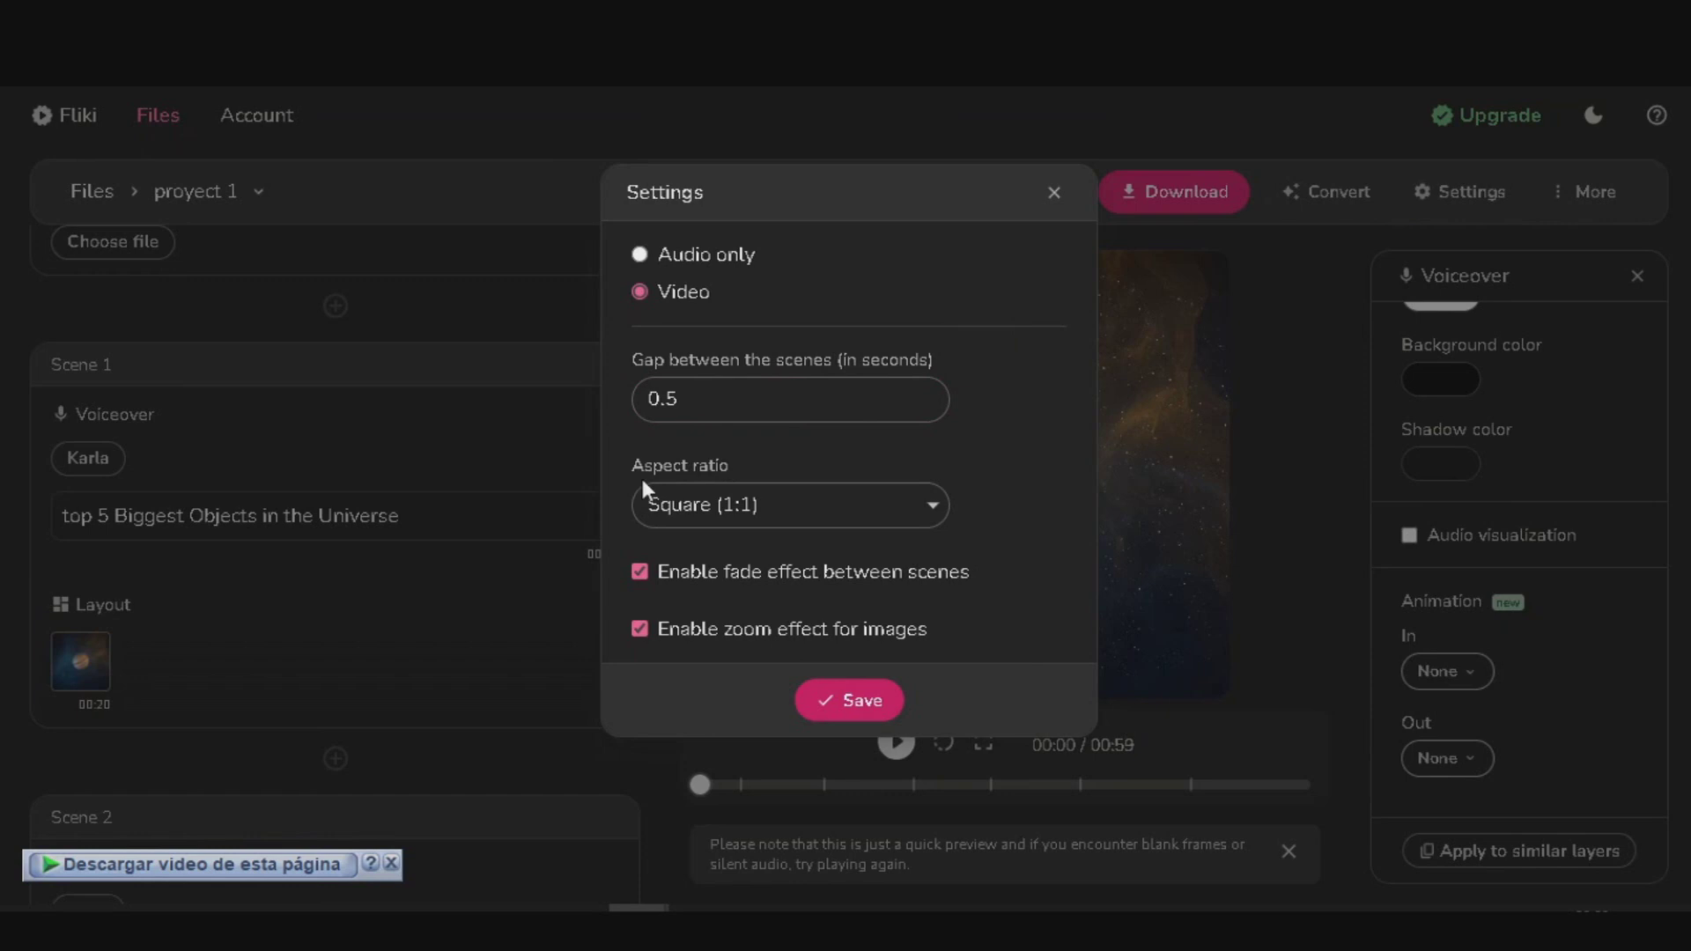
click(863, 505)
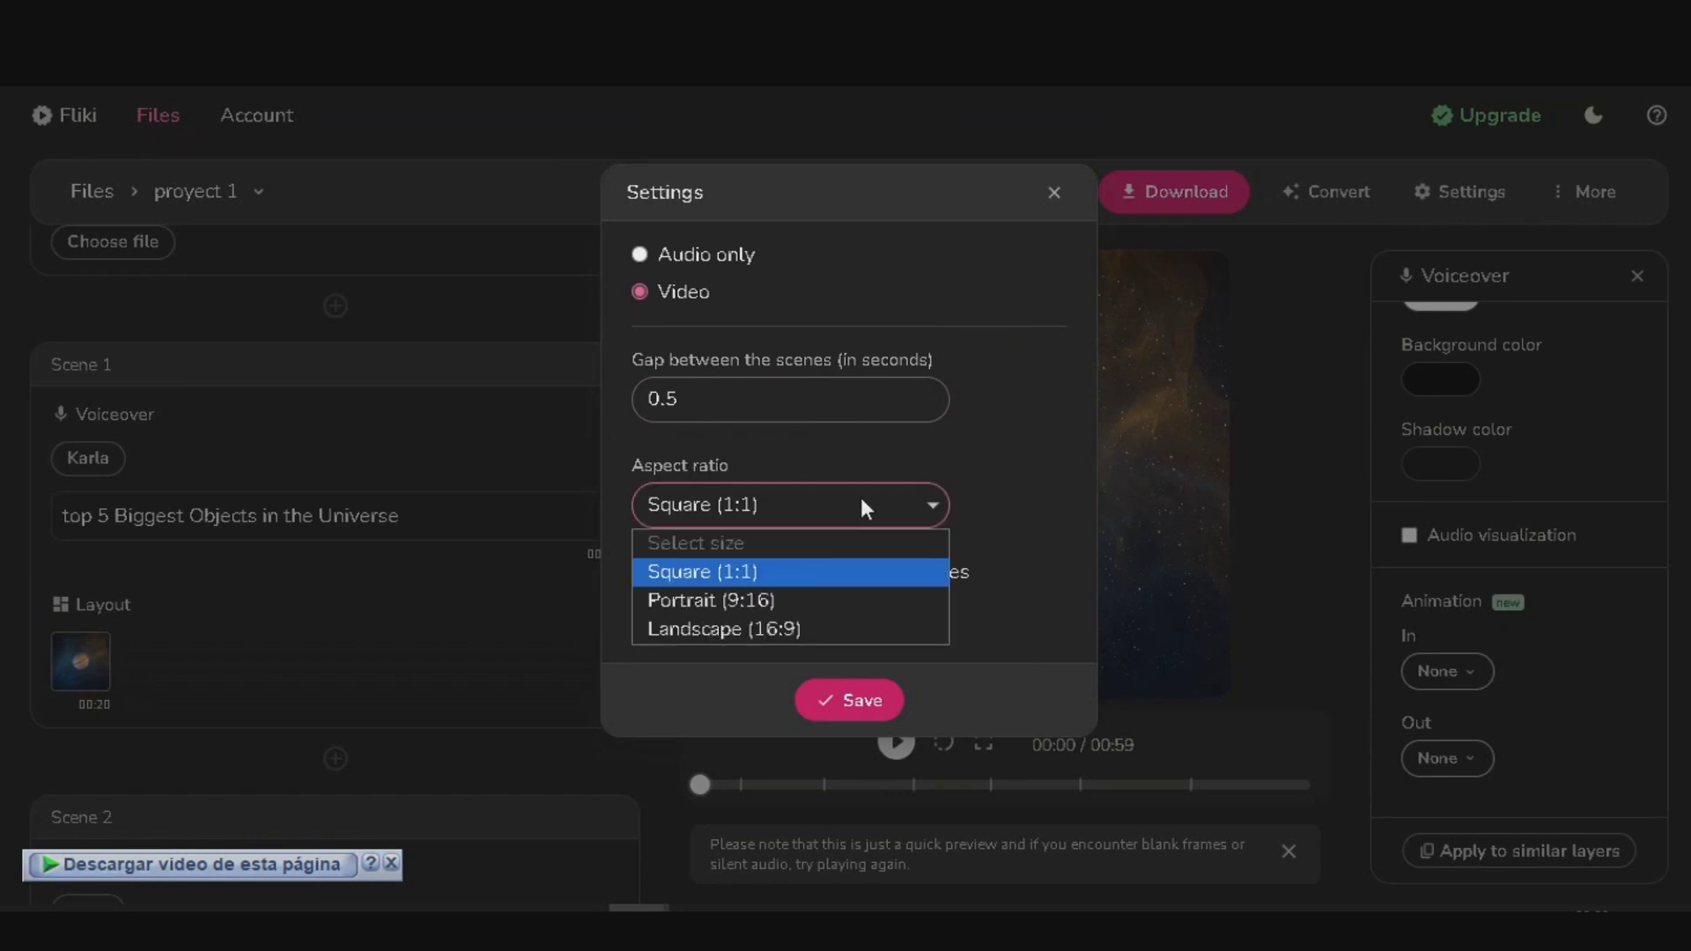
click(835, 629)
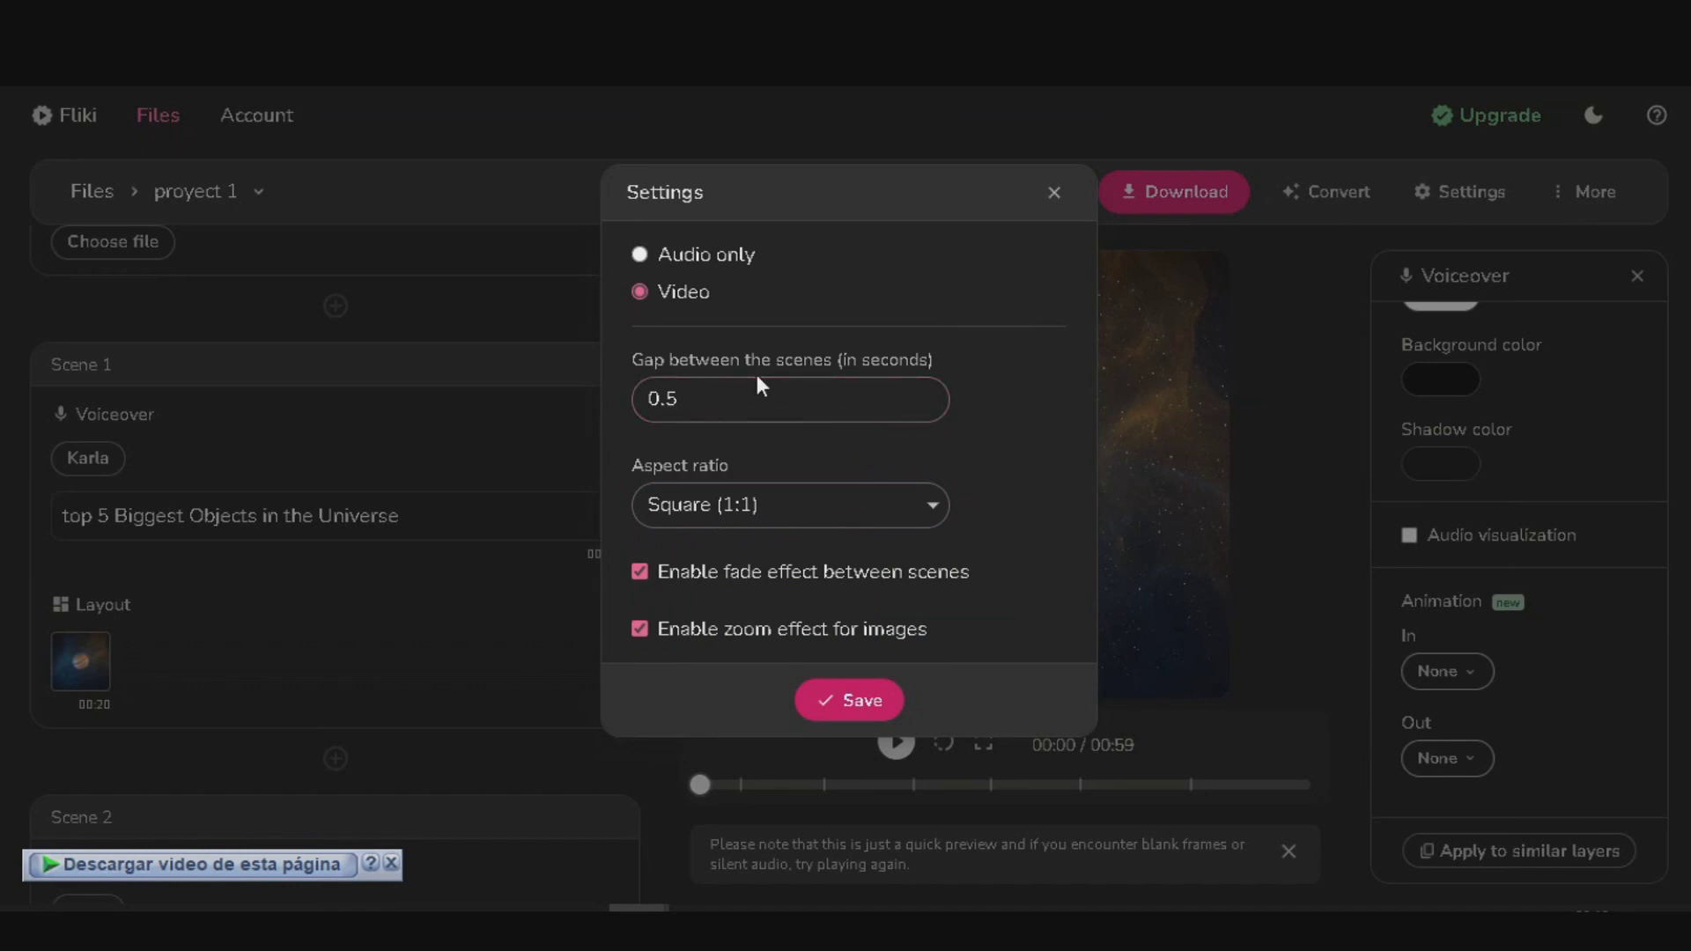
click(683, 398)
key(BackSpace)
text(2)
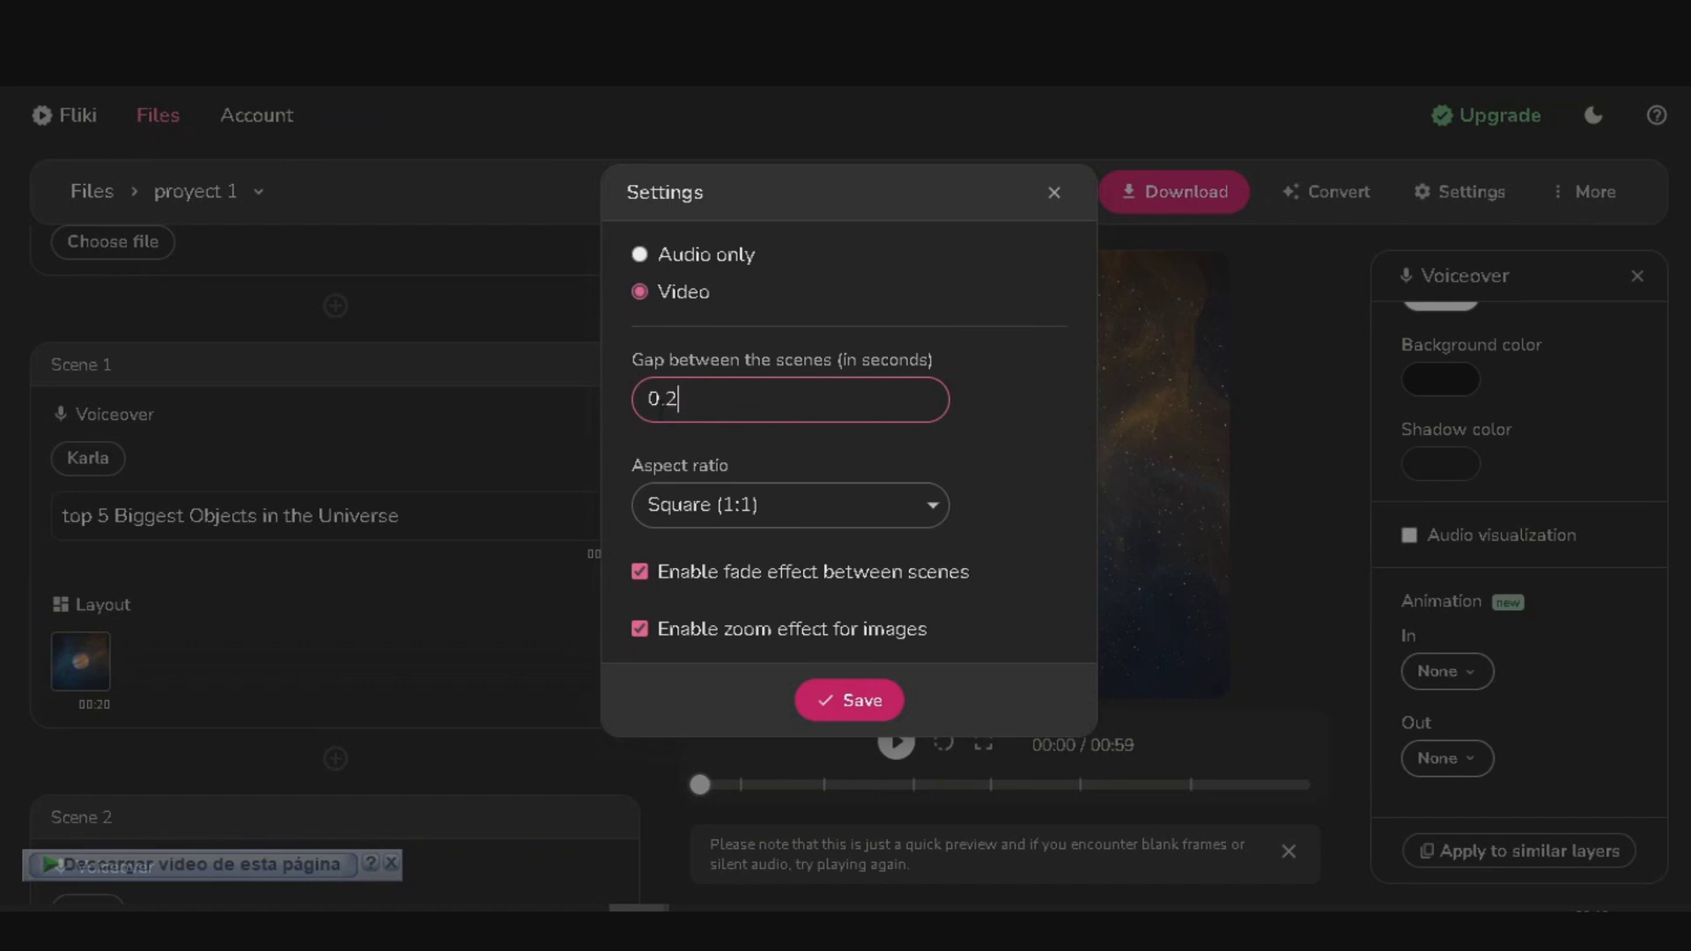
click(861, 704)
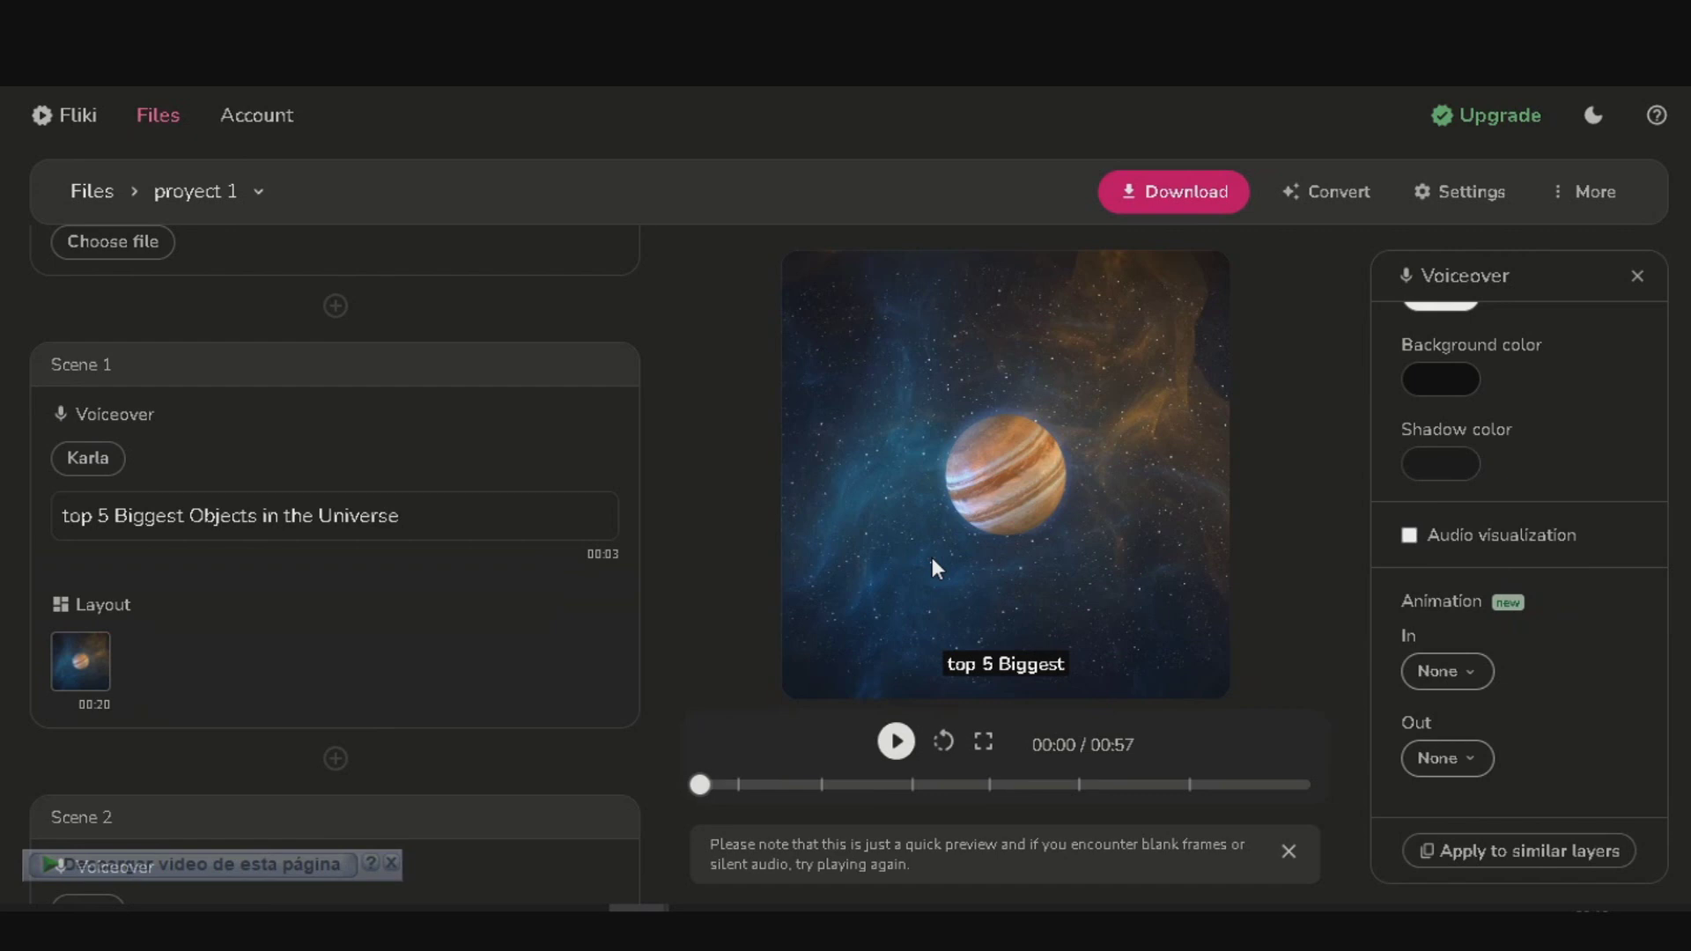
click(943, 740)
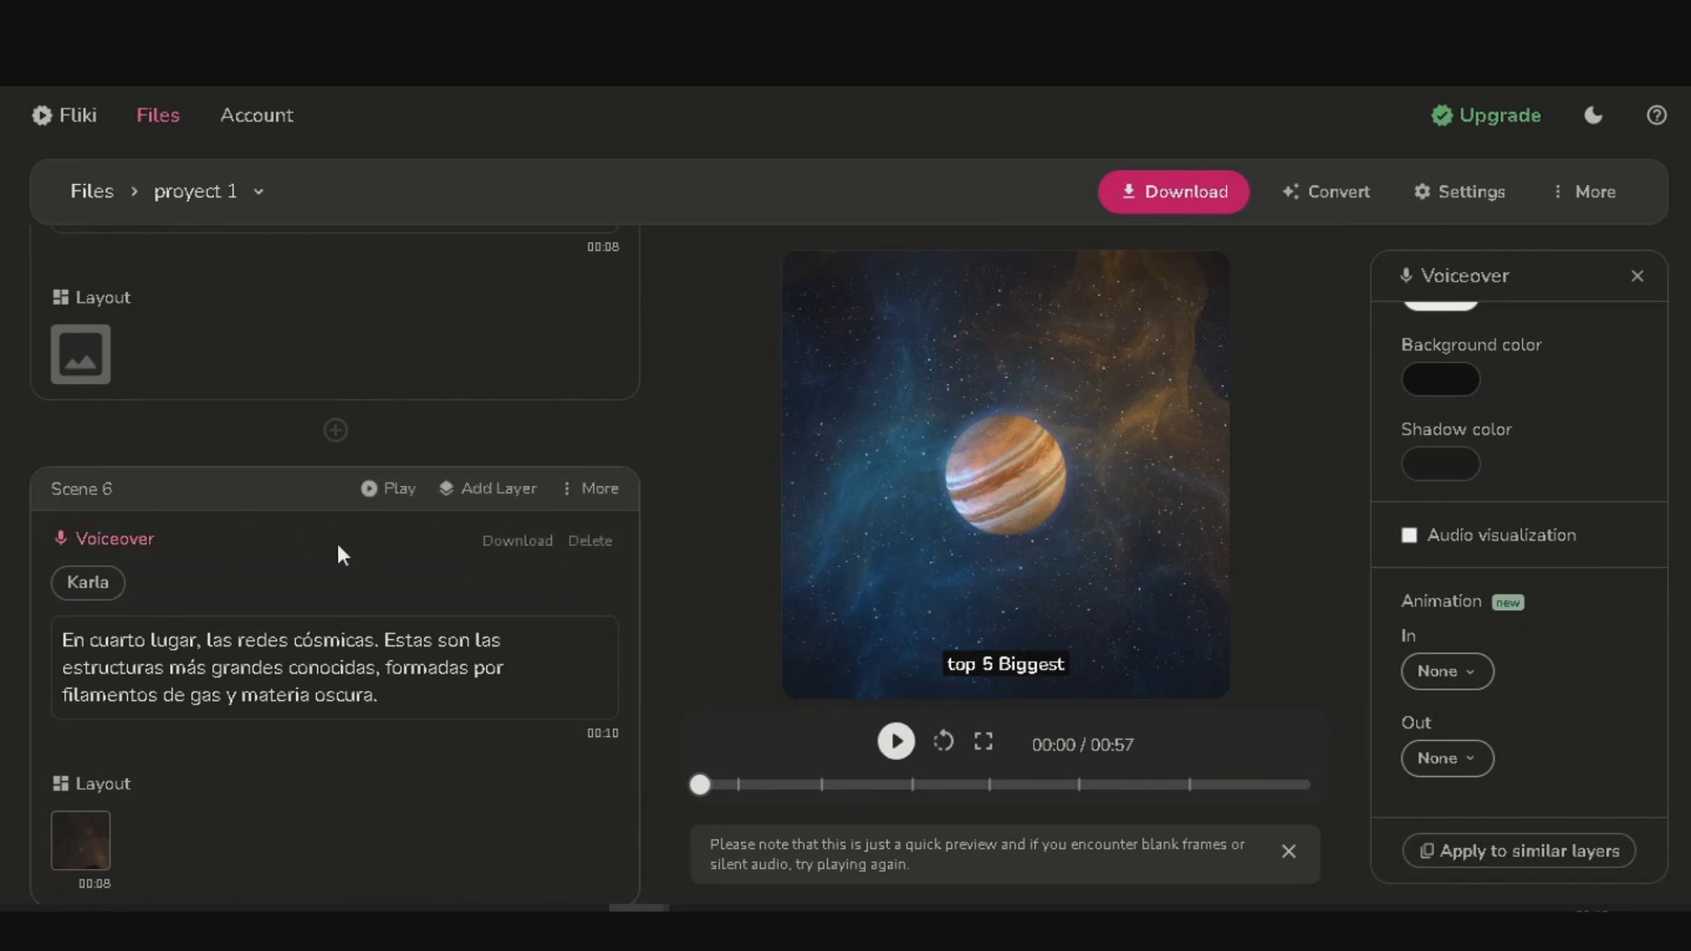
scroll(339, 551, down, 6)
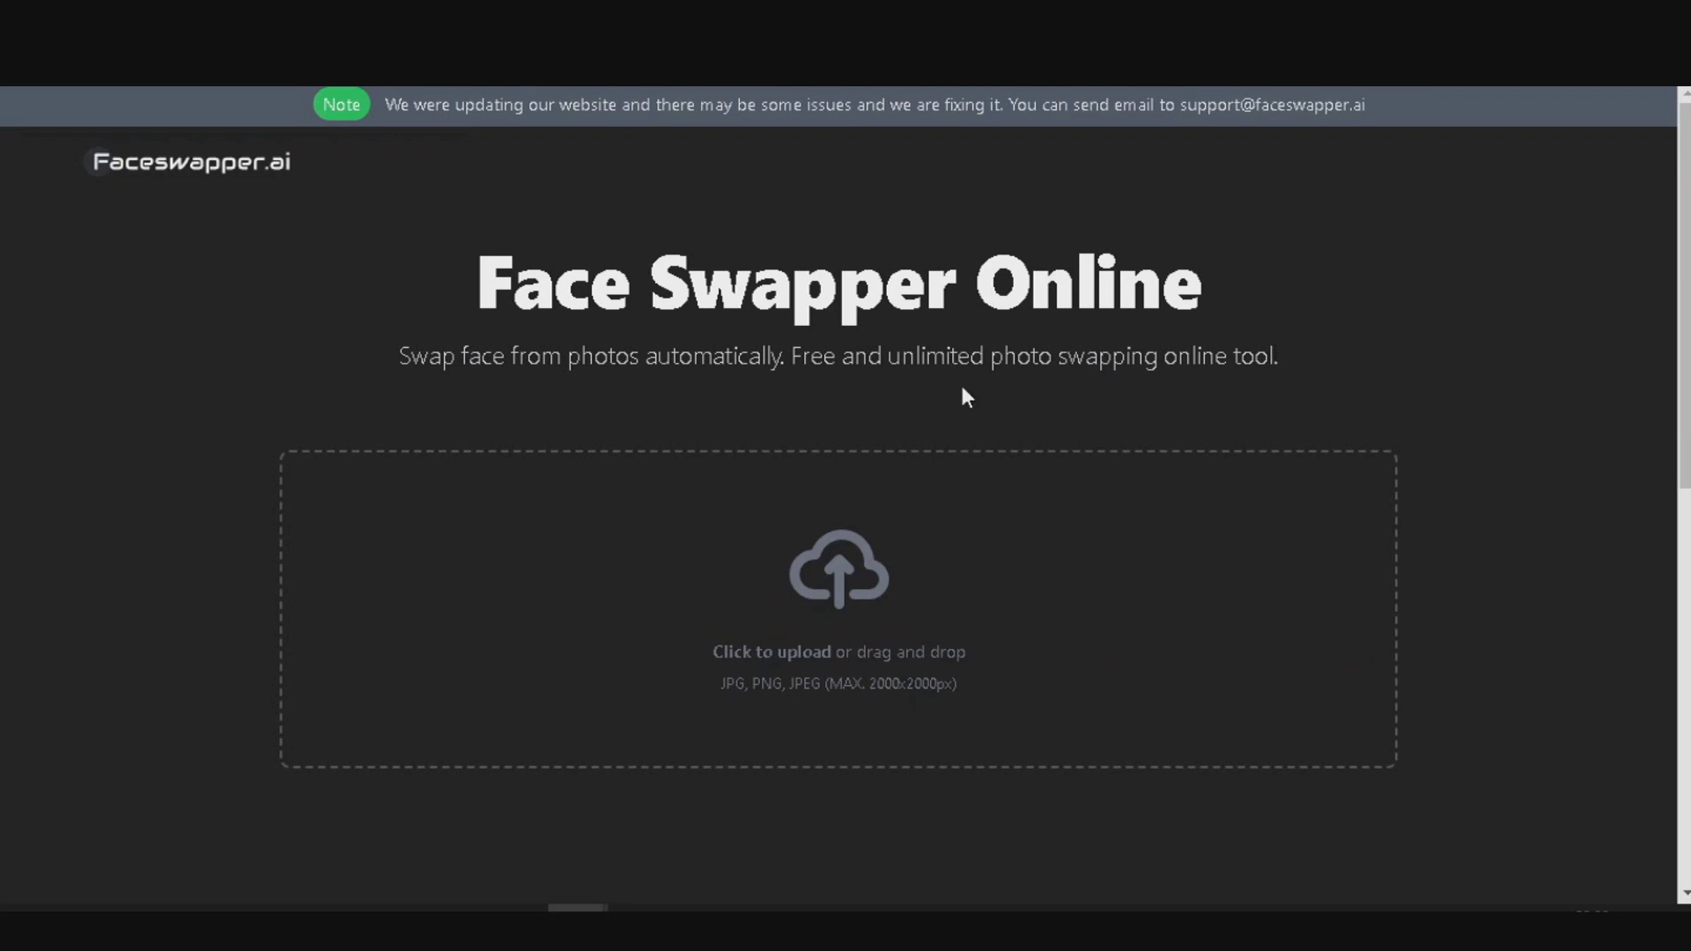
Switch to Faceswapper.ai and upload the photo of the man in the dark suit and red tie as the target image
scroll(963, 393, down, 3)
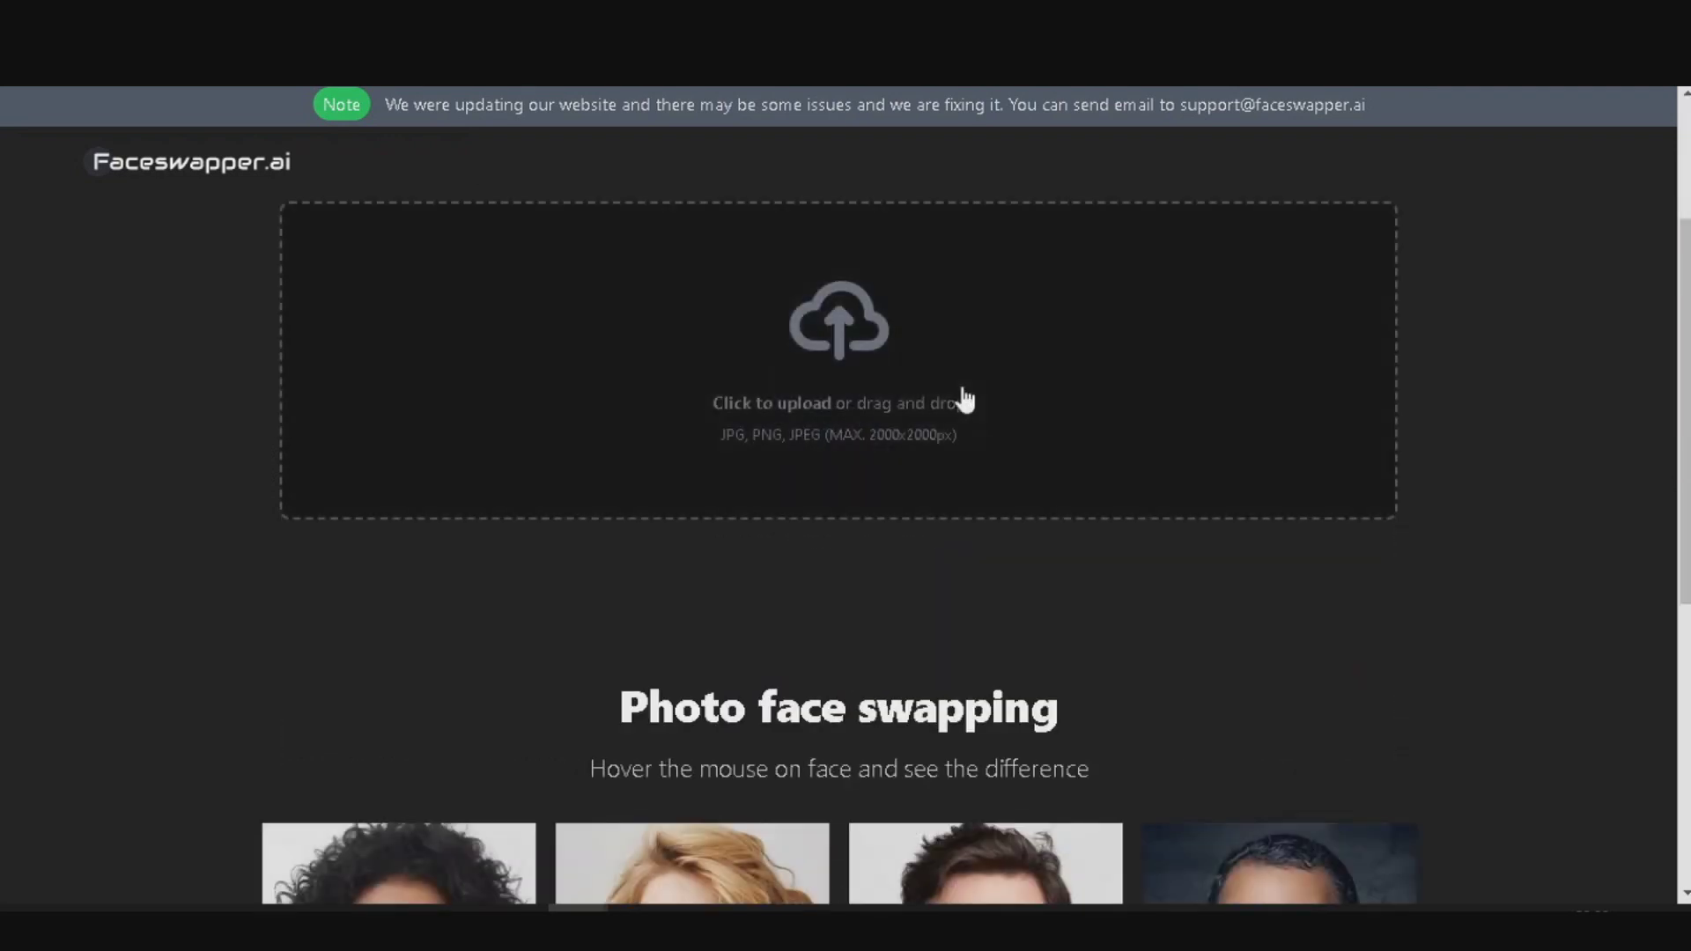
scroll(967, 400, up, 2)
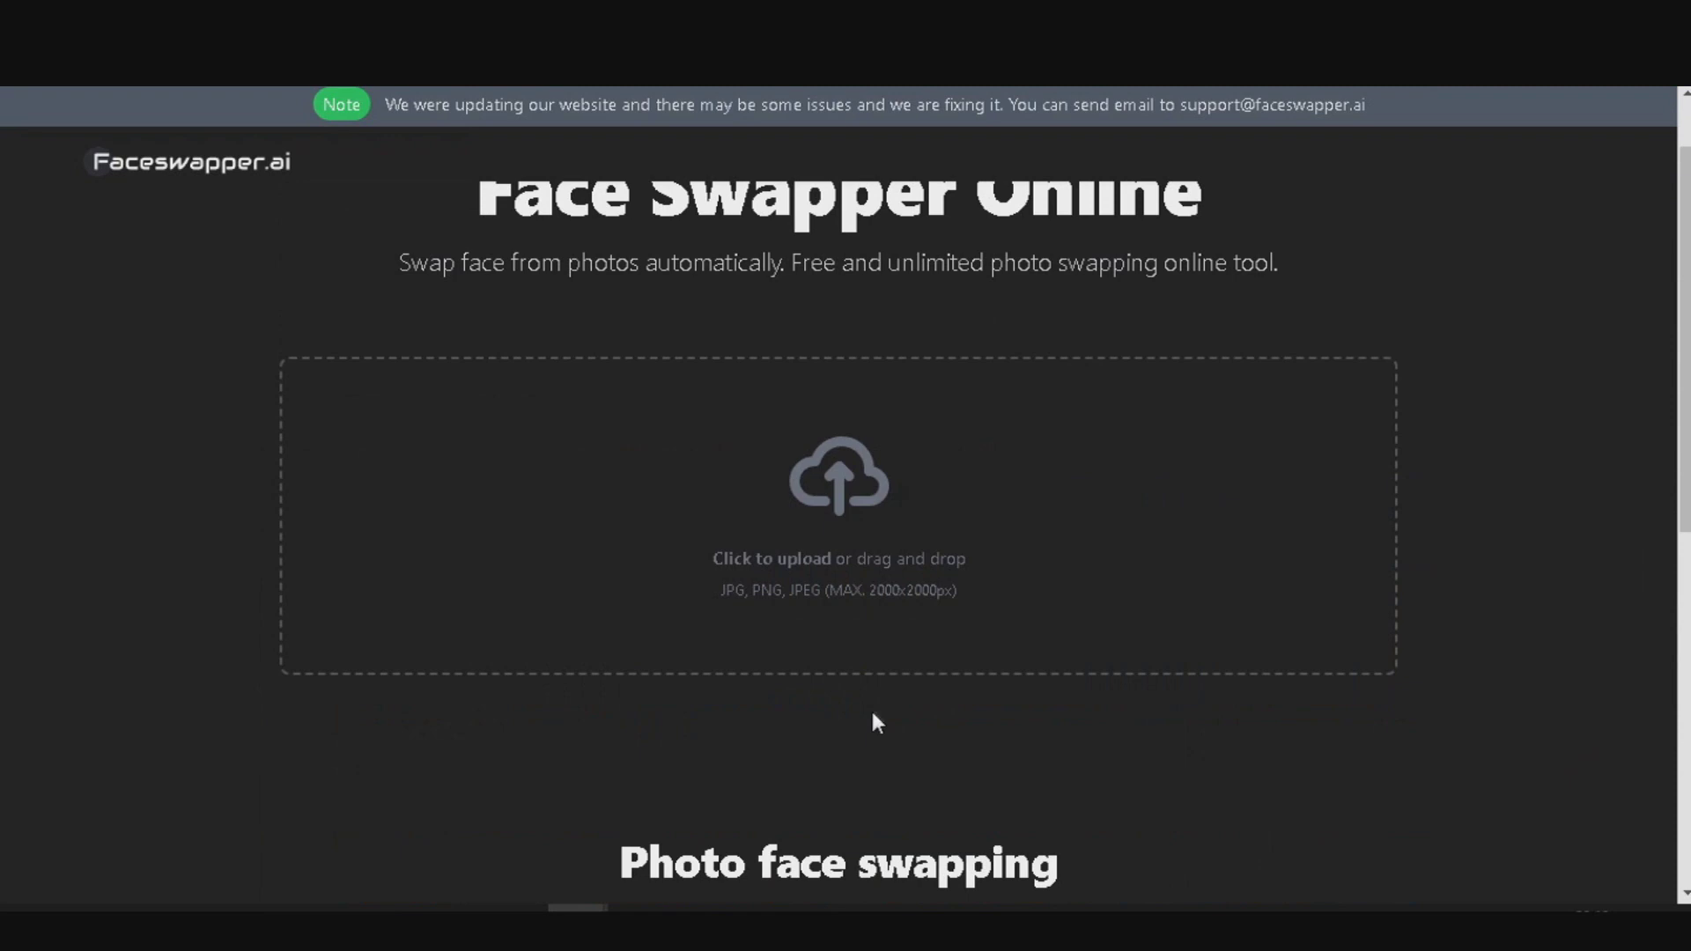
click(662, 564)
drag(670, 757, 821, 546)
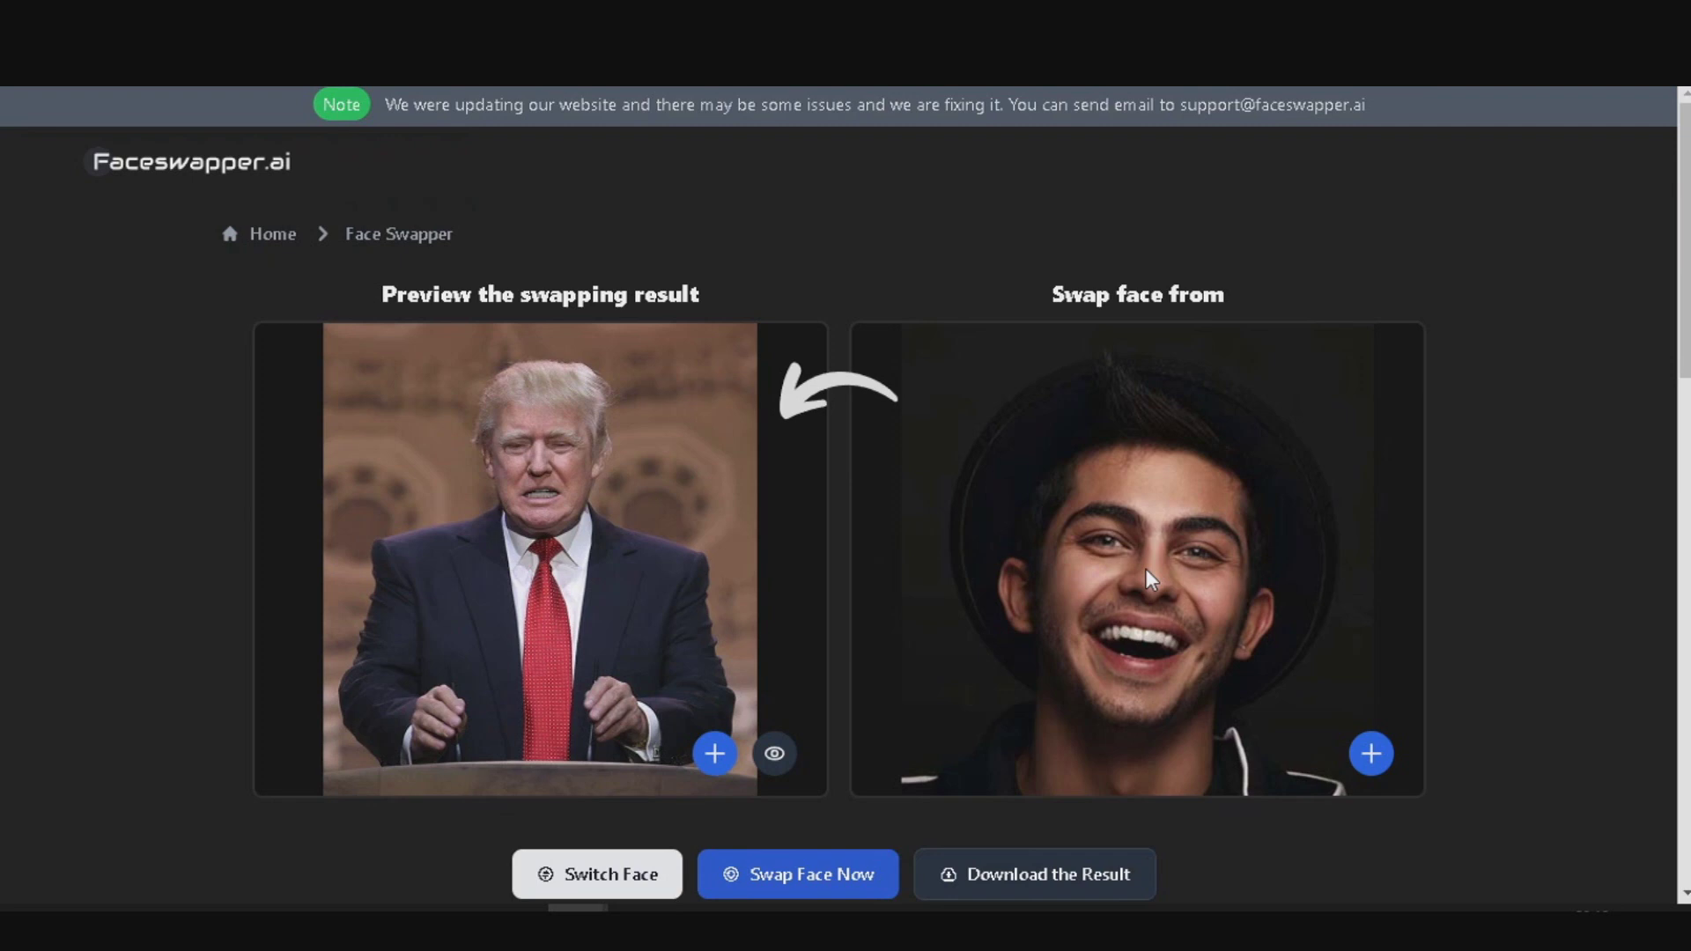
Replace the source face with the photo of the man with long dark hair and start the face swap
scroll(1146, 569, down, 1)
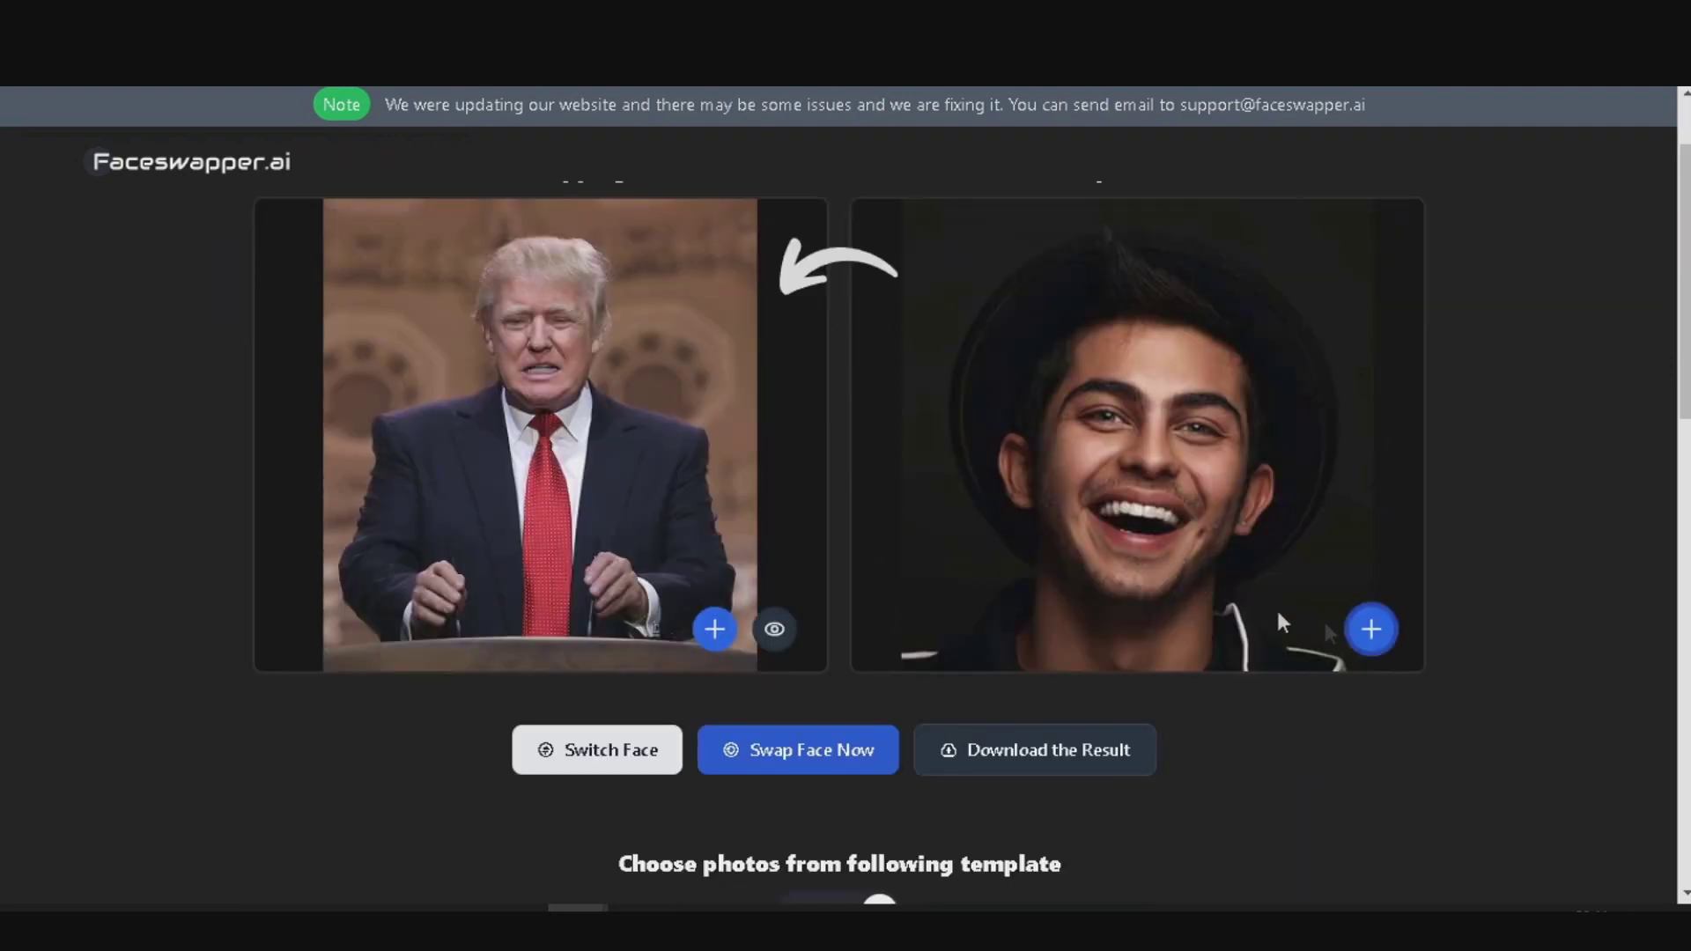
click(1372, 631)
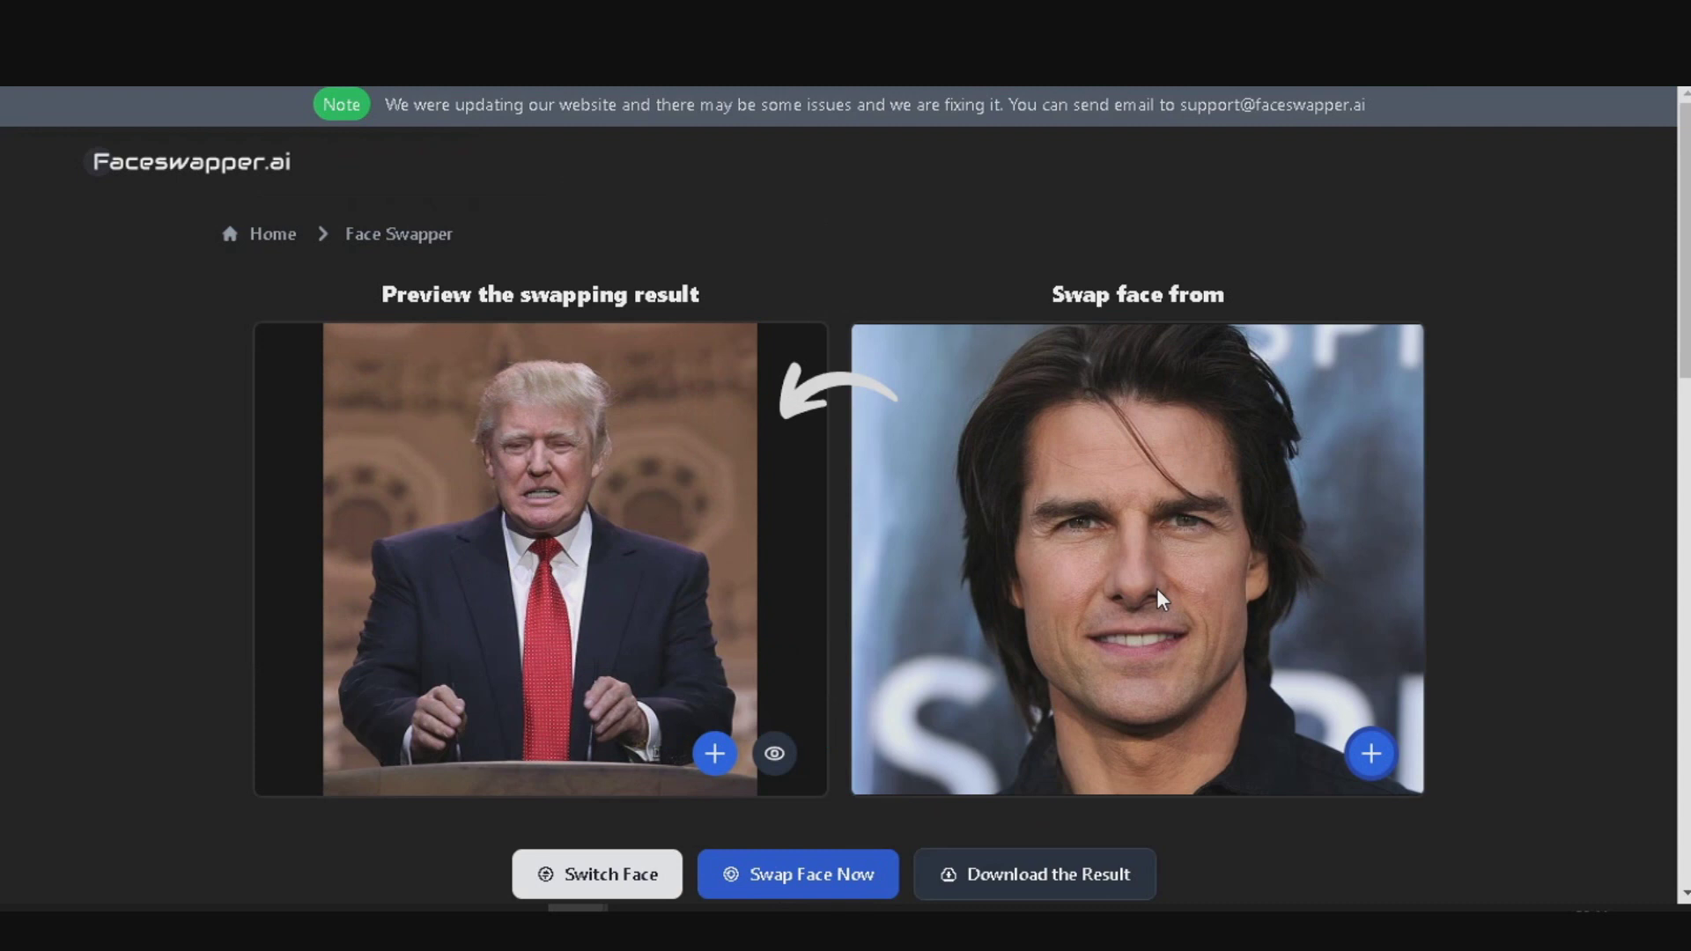
scroll(1158, 598, down, 3)
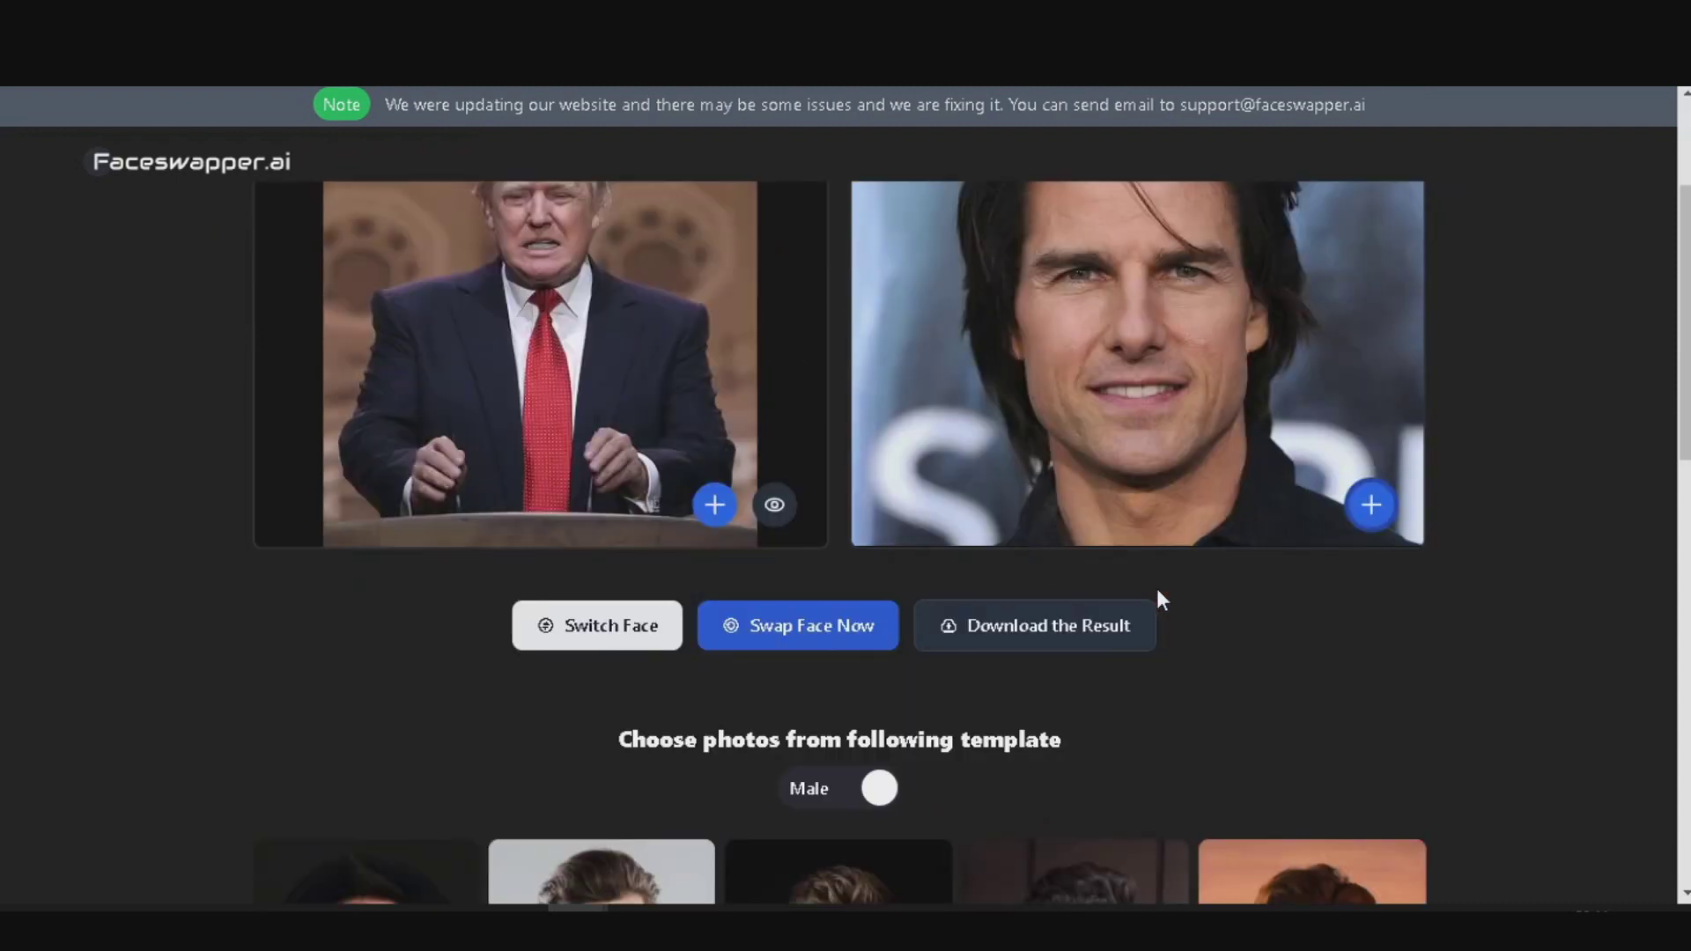
click(837, 646)
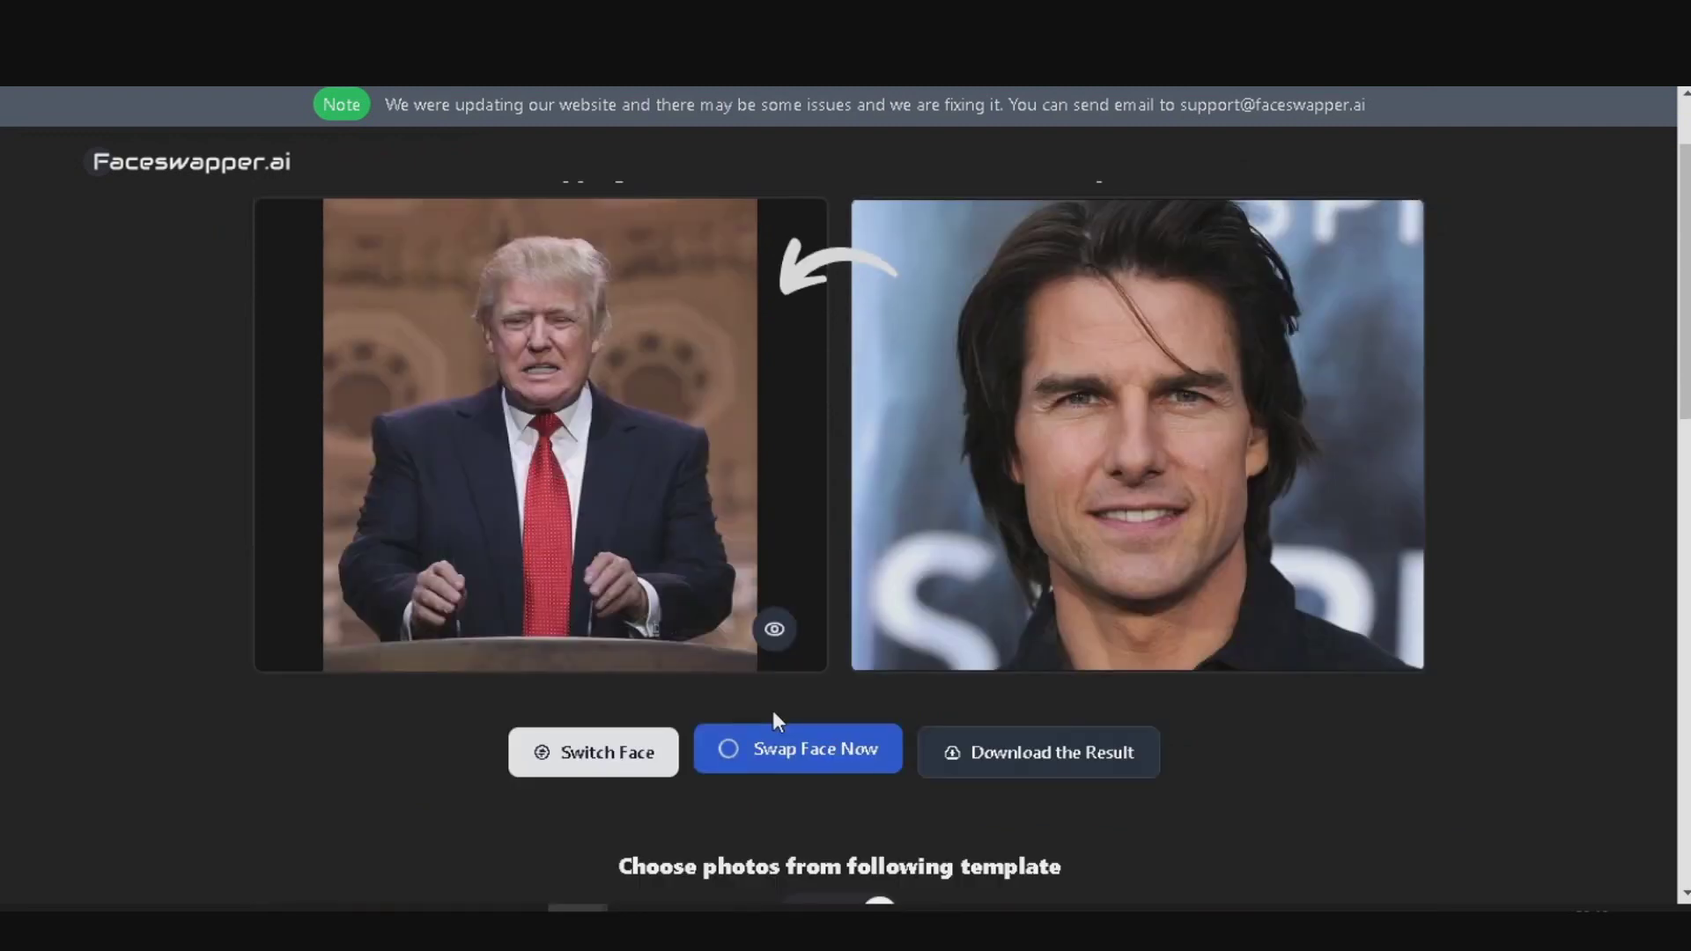